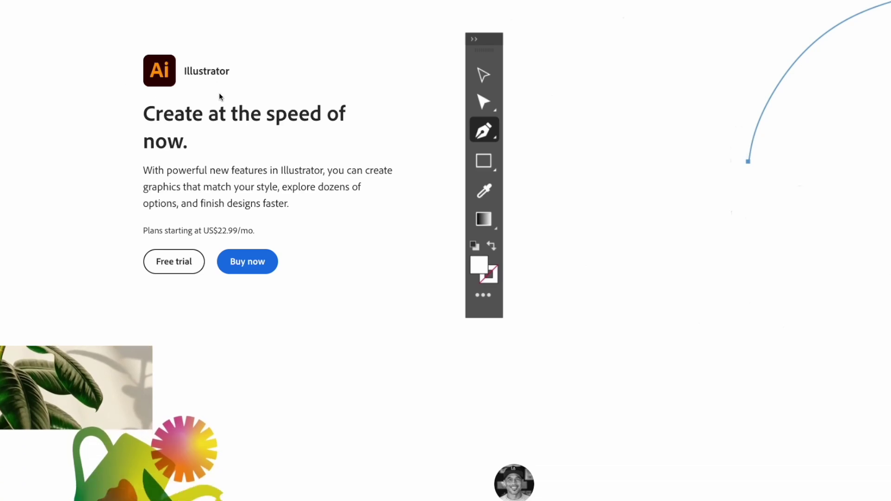
pyautogui.scroll(-15, 449, 197)
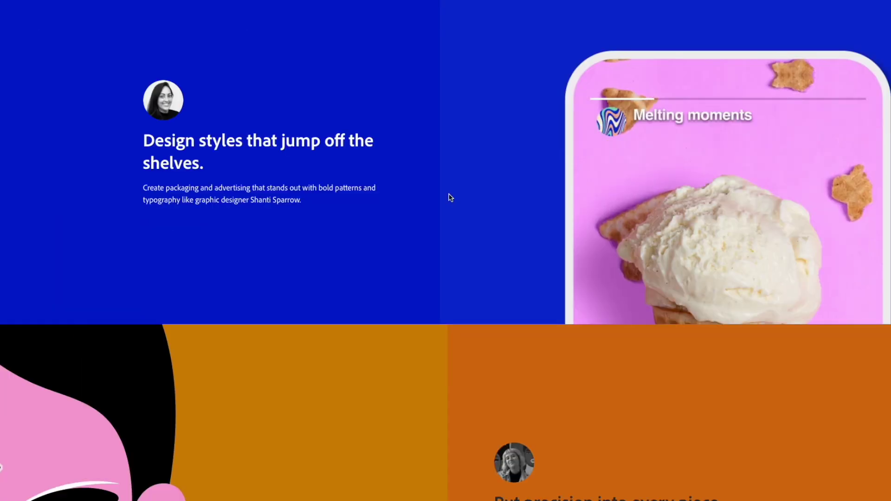
pyautogui.scroll(-2, 449, 197)
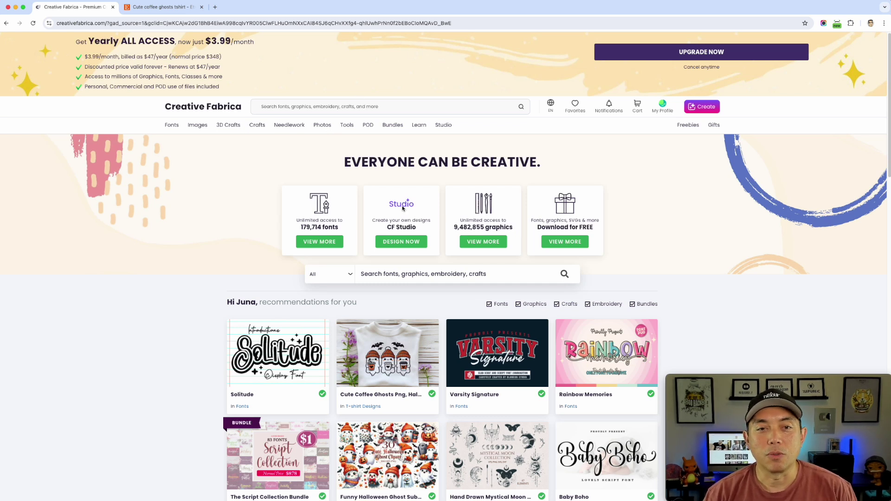
# Look over the recommended fonts and graphics on the Creative Fabrica home page
pyautogui.moveTo(297, 126)
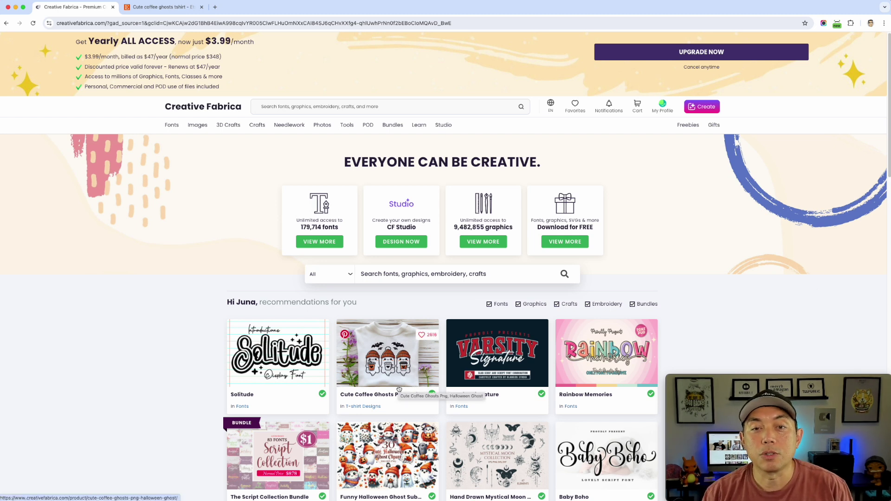
pyautogui.scroll(-2, 738, 309)
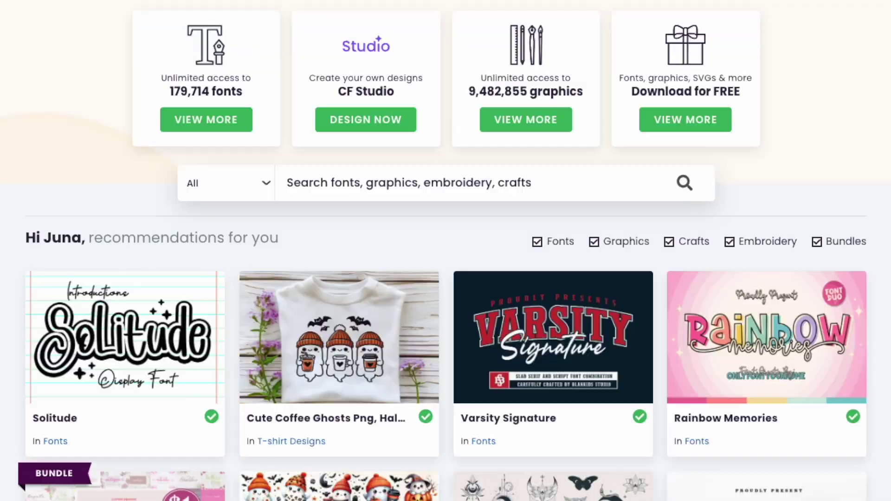
pyautogui.scroll(-3, 740, 313)
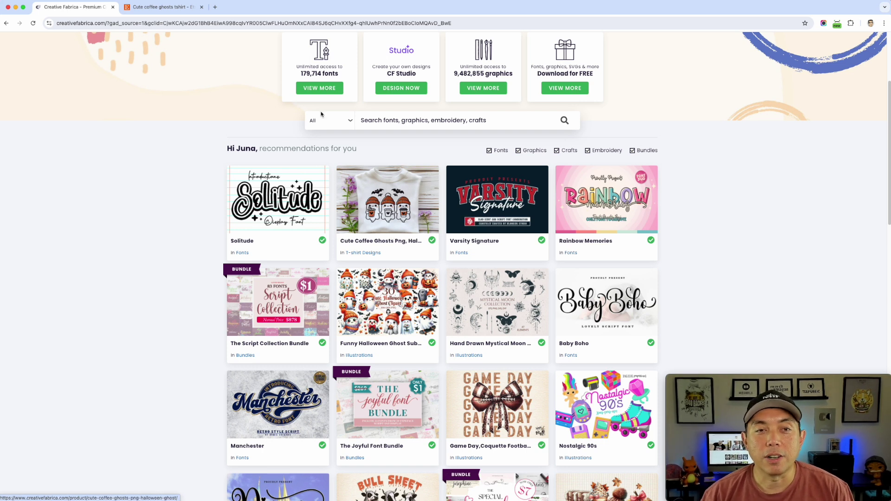
# Switch to the Etsy search results and examine the cute coffee ghosts t-shirt listings for their designs, prices and review counts
pyautogui.click(163, 7)
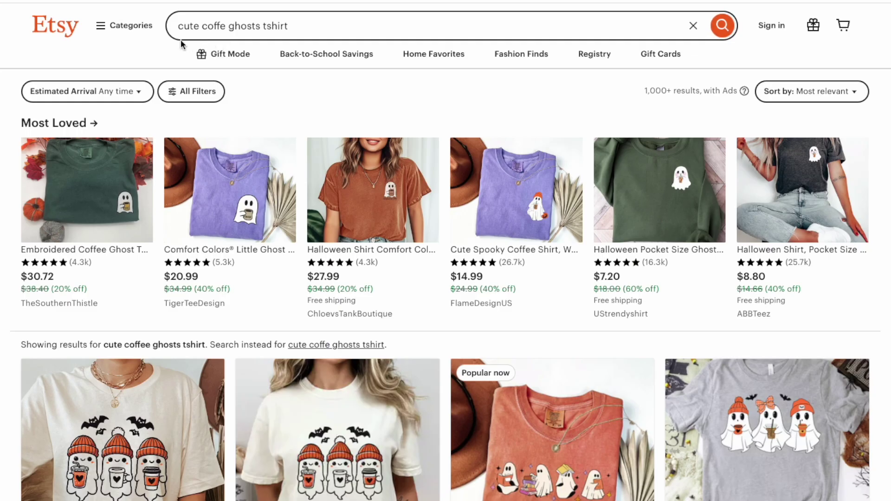
pyautogui.scroll(-4, 335, 325)
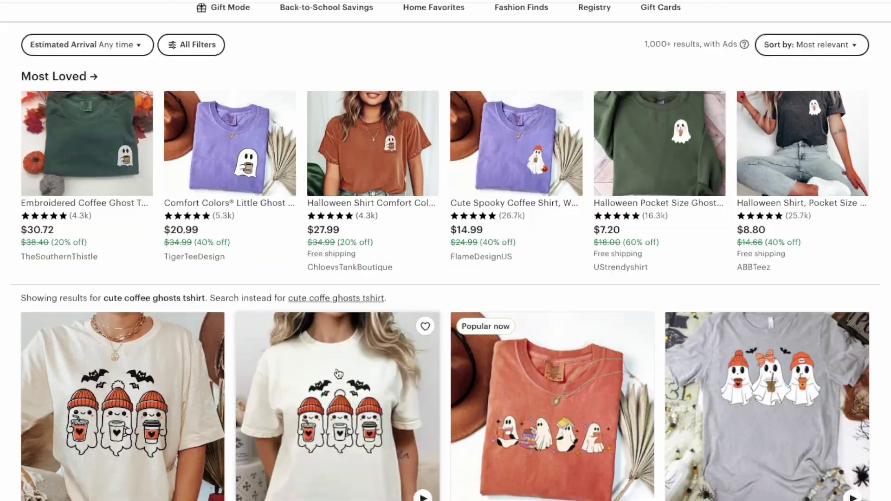
pyautogui.scroll(-4, 742, 348)
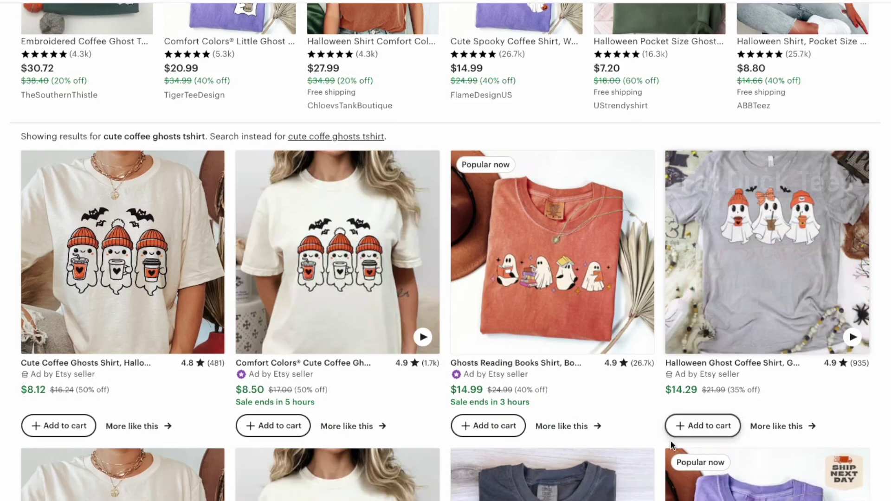
pyautogui.scroll(-5, 657, 441)
pyautogui.scroll(-5, 657, 441)
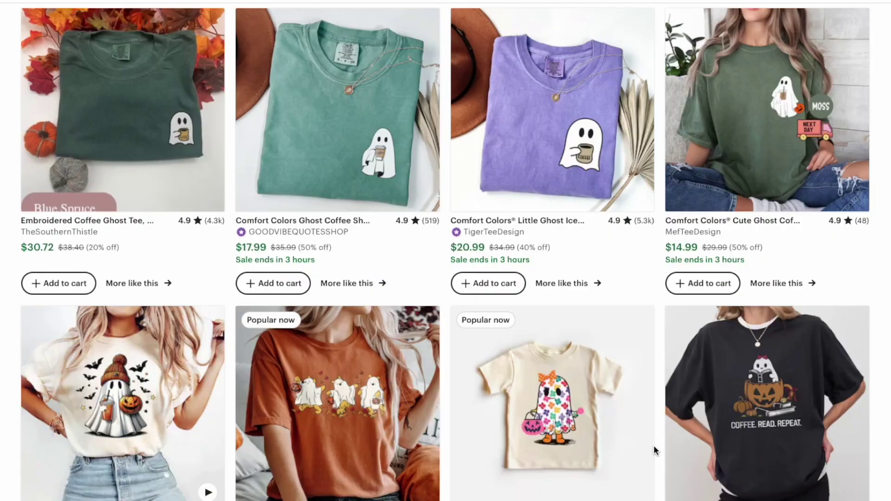
pyautogui.scroll(-6, 420, 476)
pyautogui.scroll(-6, 420, 477)
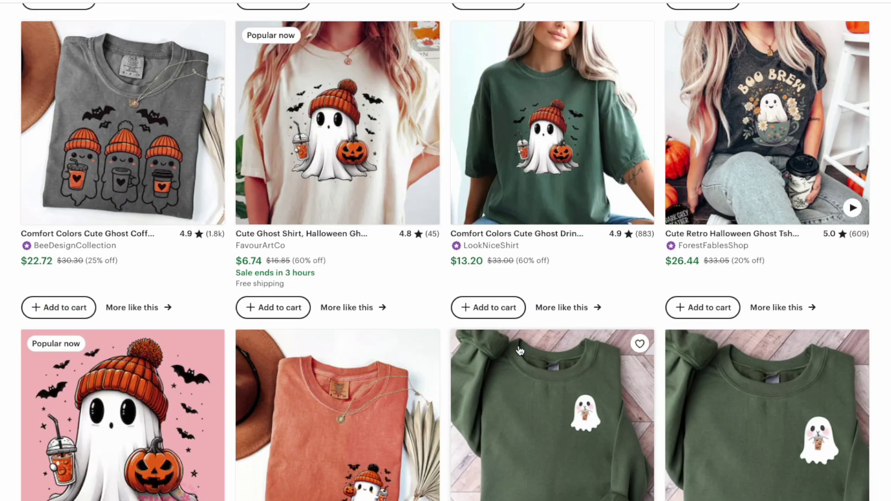
pyautogui.scroll(-1, 599, 353)
pyautogui.scroll(-5, 601, 381)
pyautogui.scroll(-13, 601, 382)
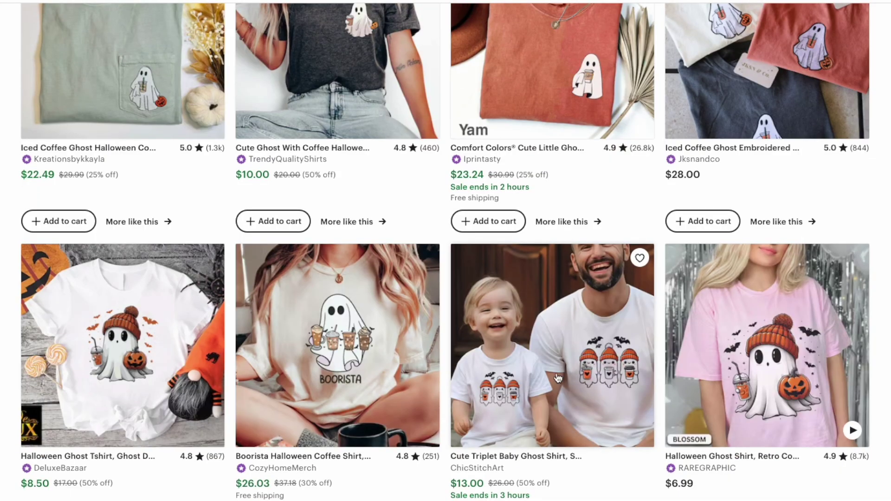
pyautogui.scroll(-10, 500, 426)
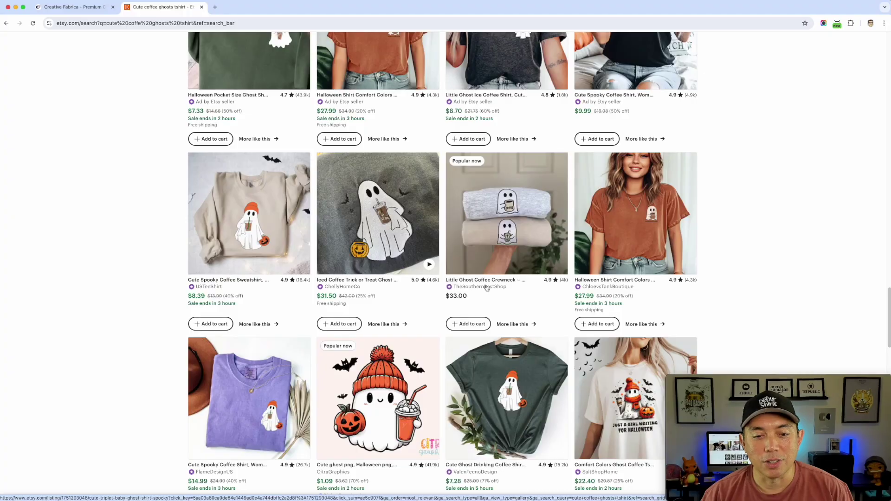
pyautogui.scroll(-5, 486, 288)
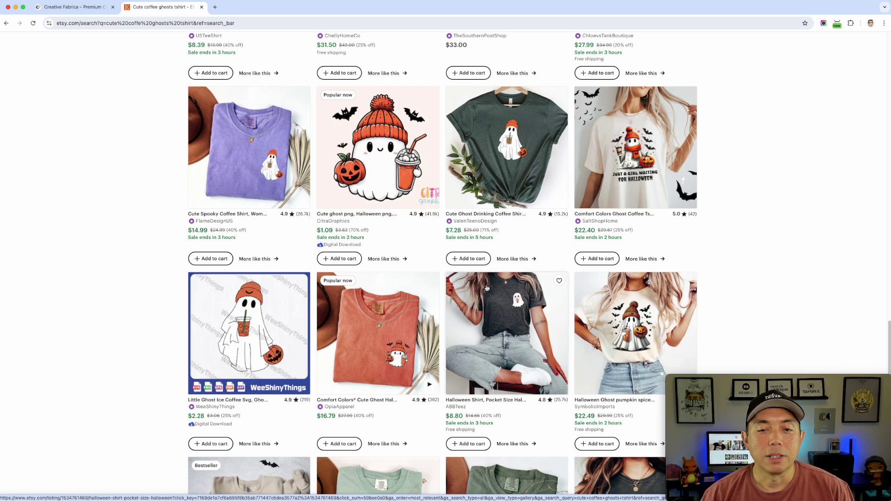
pyautogui.scroll(-4, 486, 288)
pyautogui.scroll(11, 486, 288)
pyautogui.scroll(10, 487, 288)
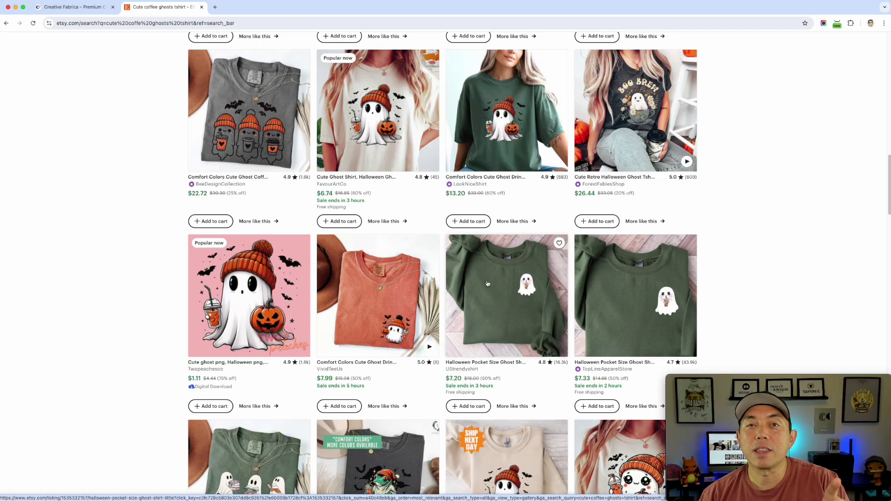
pyautogui.scroll(2, 487, 284)
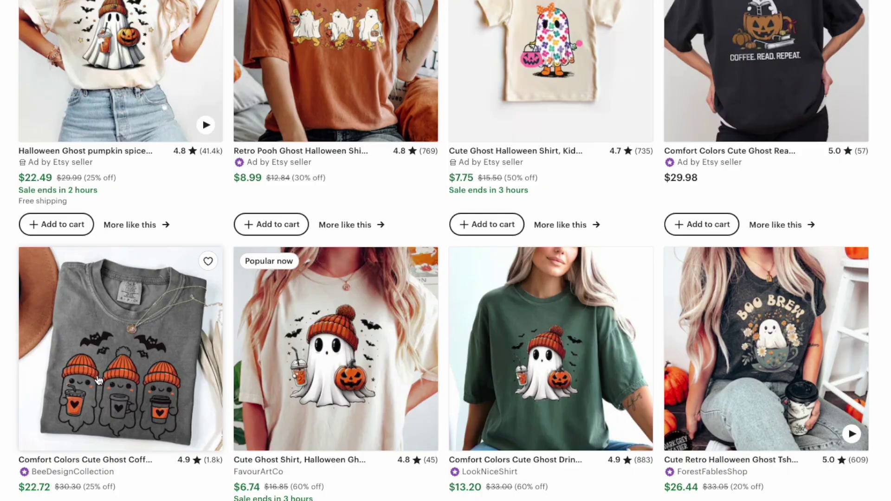
pyautogui.scroll(5, 202, 384)
pyautogui.scroll(10, 202, 385)
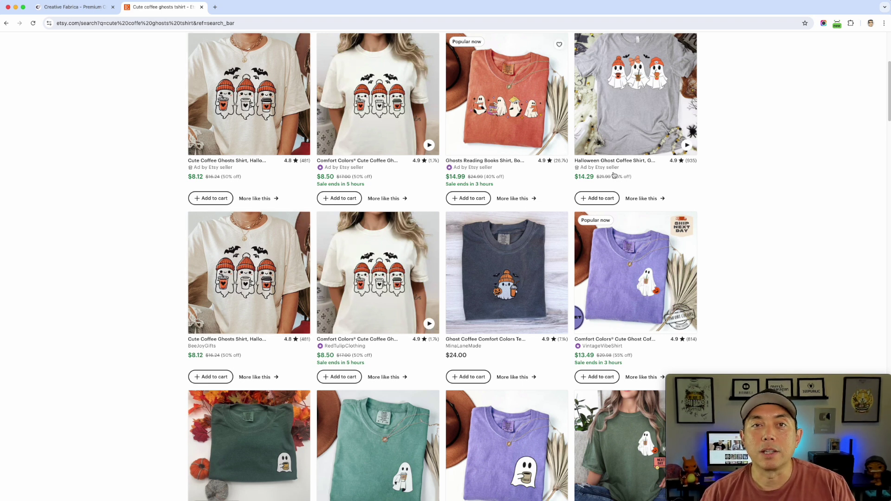
# Return to Creative Fabrica and download the "Cute Coffee Ghosts Png, Halloween Ghost" T-shirt design
pyautogui.click(66, 7)
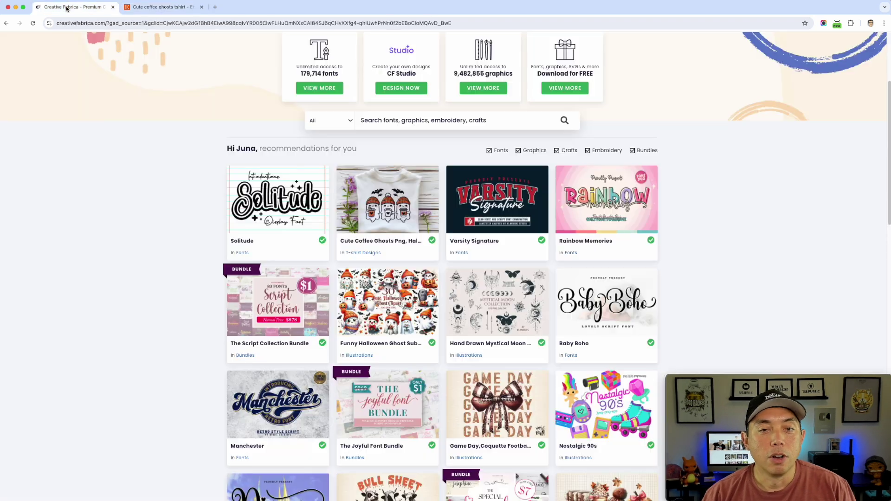
pyautogui.click(385, 203)
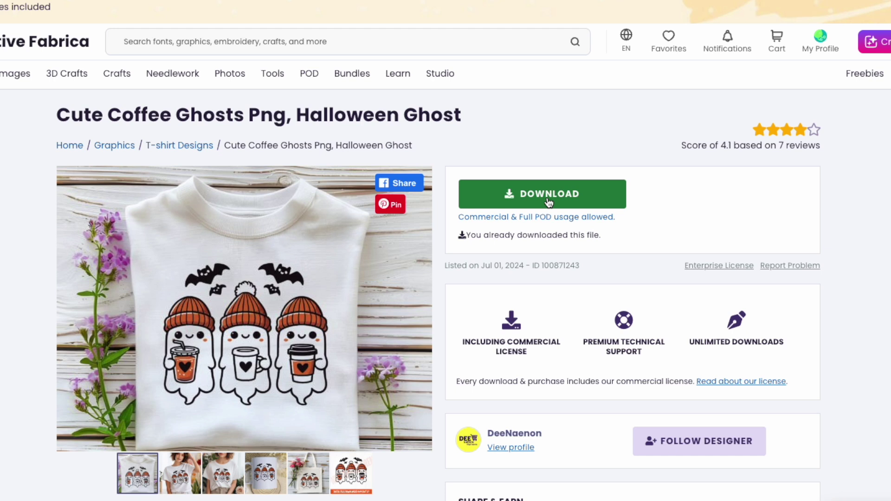
pyautogui.click(549, 203)
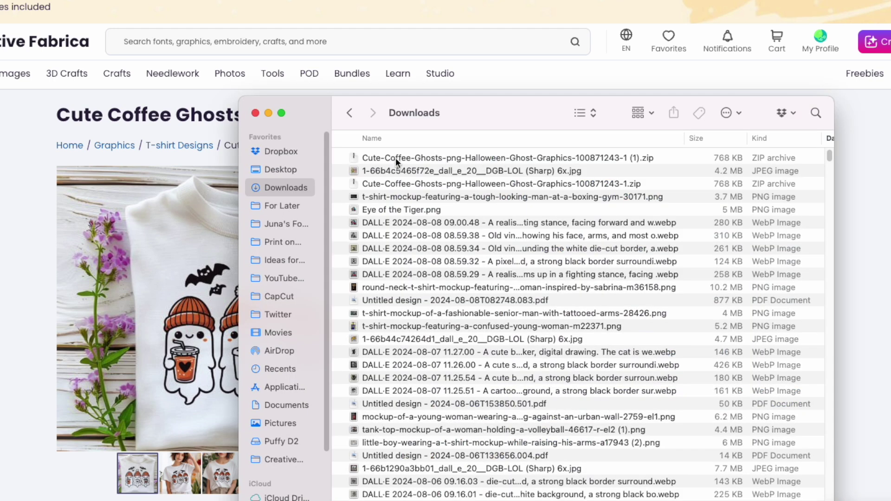
# Extract the newest Cute-Coffee-Ghosts zip archive in the Downloads folder and open the extracted design.png
pyautogui.click(354, 158)
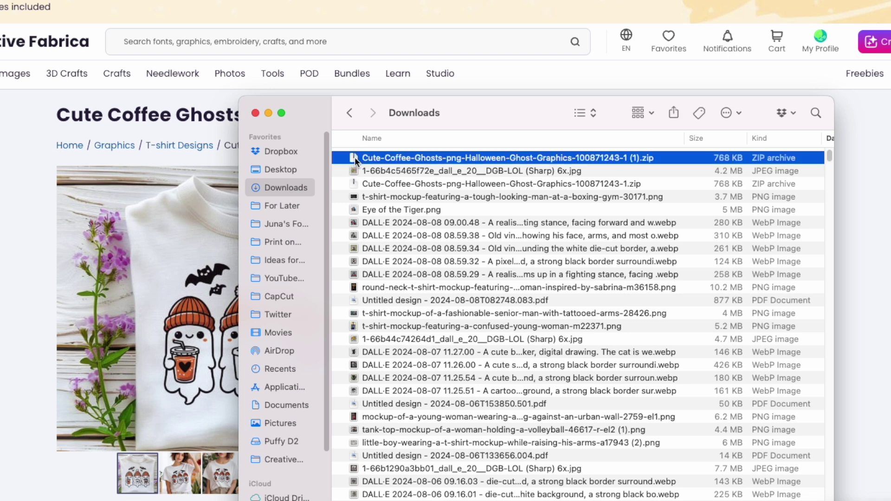
pyautogui.doubleClick(355, 158)
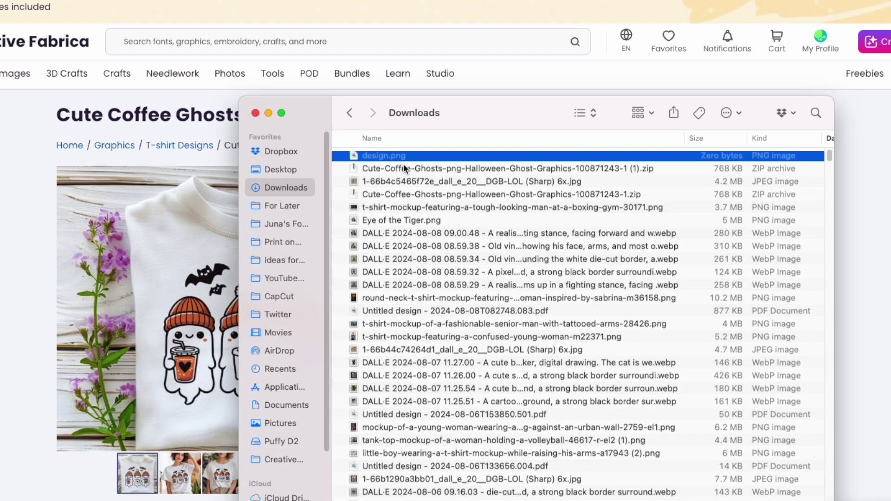
pyautogui.doubleClick(353, 158)
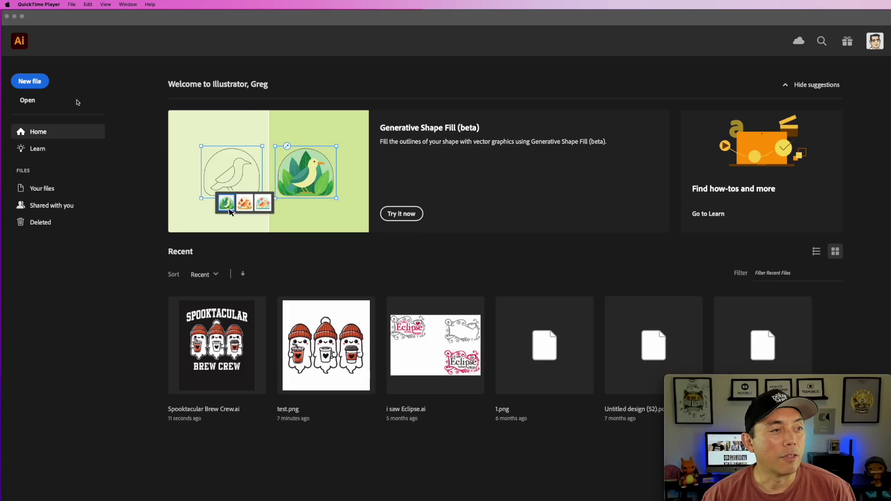
# In Illustrator, create a new portrait document of 4500 x 5400 px with CMYK Color and High (300 ppi) raster effects
pyautogui.click(29, 85)
pyautogui.moveTo(628, 151); pyautogui.dragTo(335, 92)
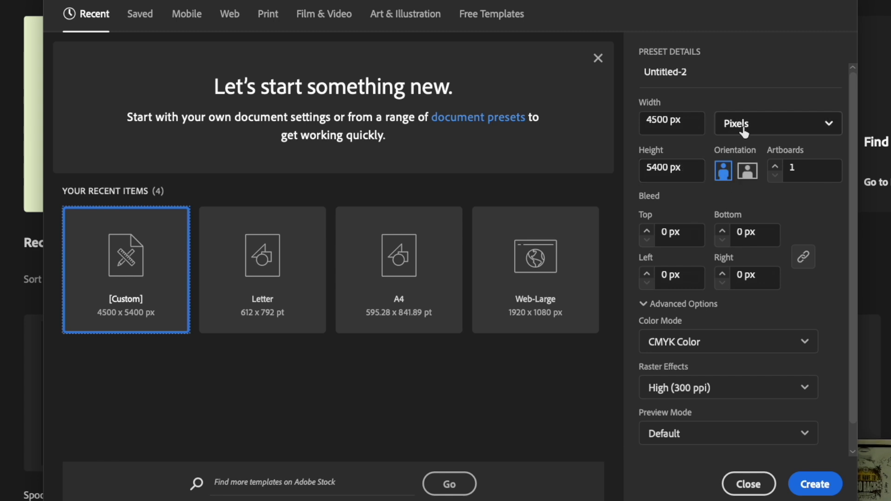
pyautogui.click(829, 485)
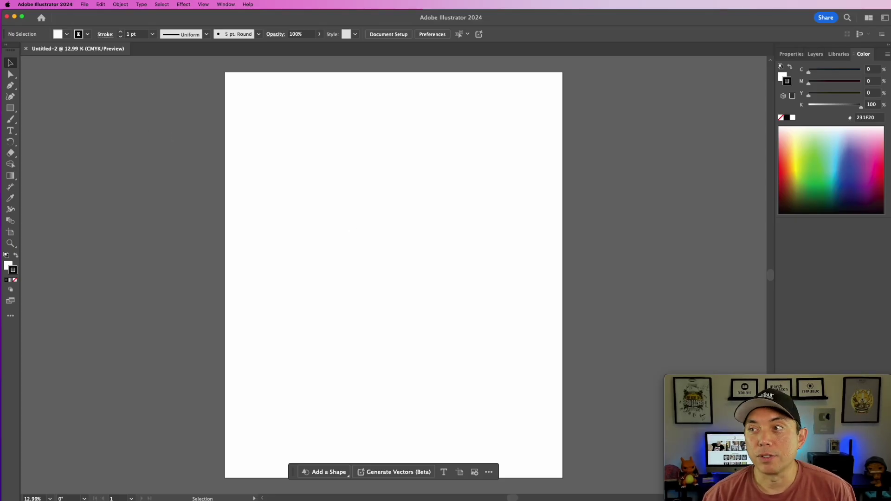
# Place design.png on the artboard, enlarge it proportionally to about 3510 px square and centre it horizontally in the upper part
pyautogui.moveTo(514, 168); pyautogui.dragTo(371, 242)
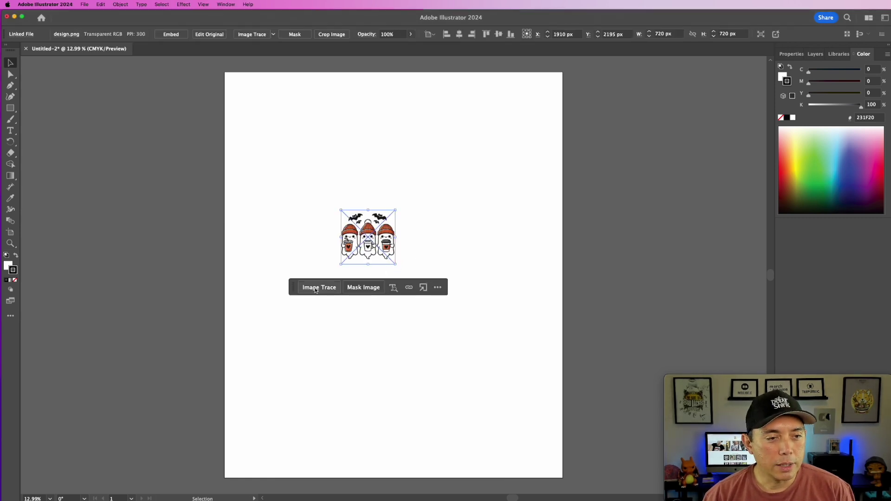
pyautogui.moveTo(395, 264); pyautogui.dragTo(382, 279)
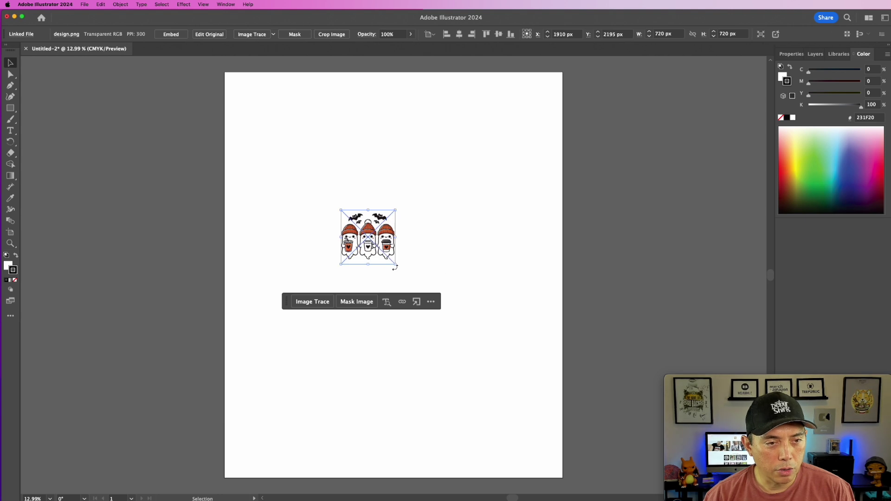
pyautogui.moveTo(395, 265); pyautogui.dragTo(508, 376)
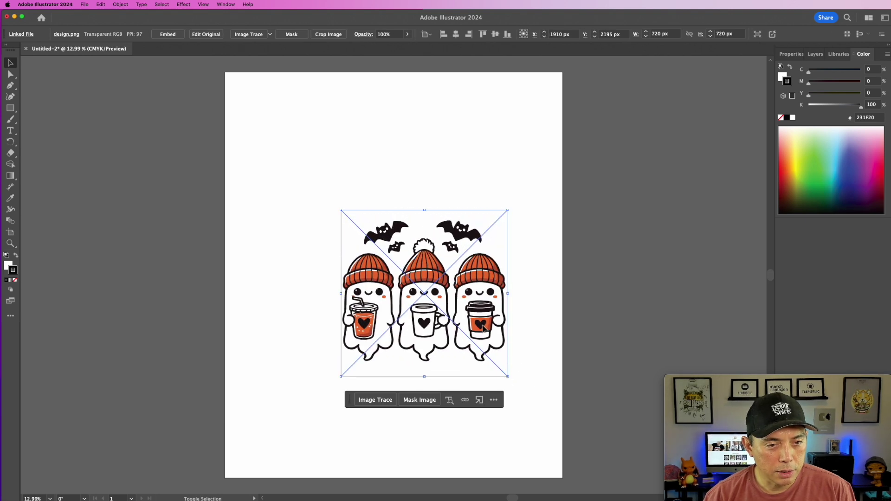
pyautogui.moveTo(482, 328); pyautogui.dragTo(402, 240)
pyautogui.moveTo(431, 290); pyautogui.dragTo(557, 383)
pyautogui.moveTo(483, 284); pyautogui.dragTo(483, 272)
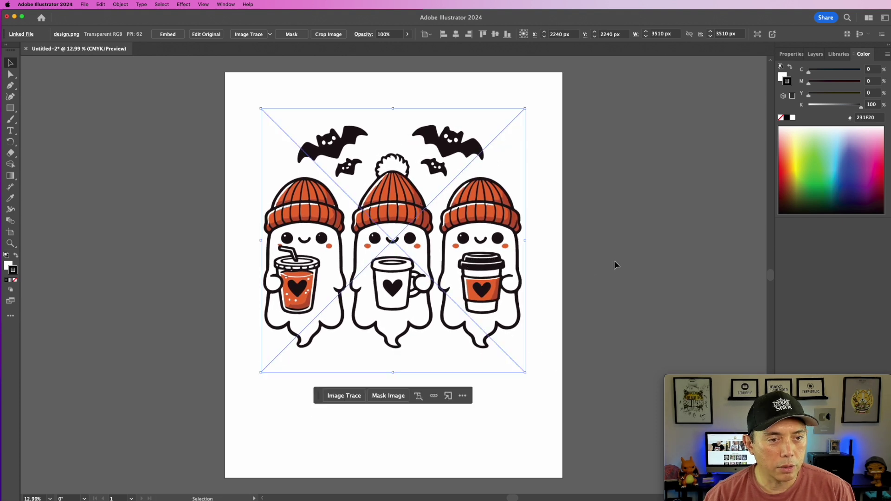
# Try Image Trace with the default preset on the ghost image, and undo it
pyautogui.click(354, 399)
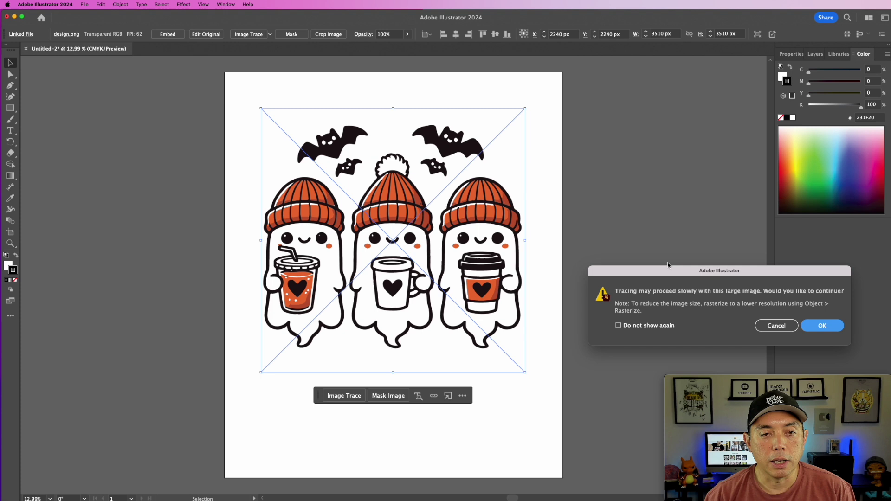
pyautogui.click(818, 325)
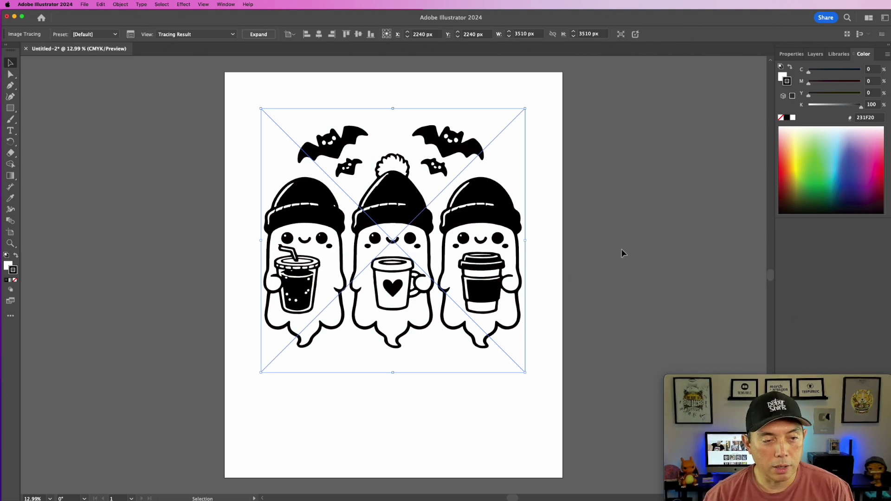
pyautogui.press('super')
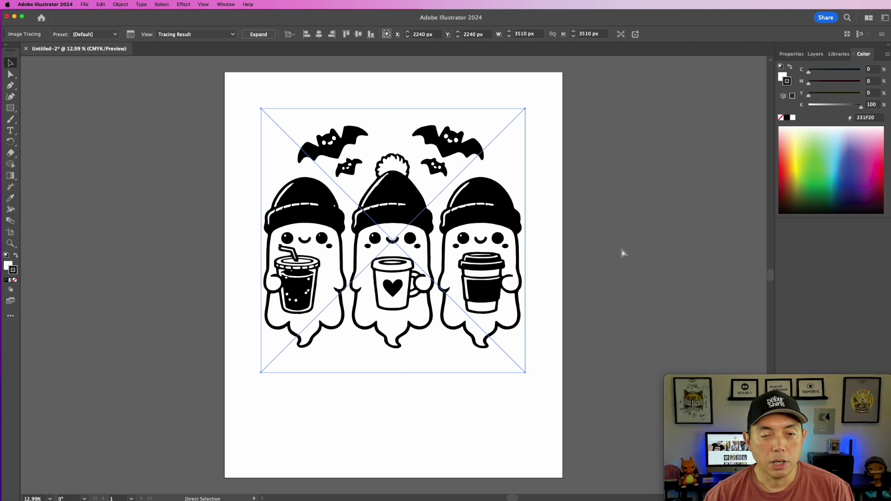
pyautogui.press('super+z')
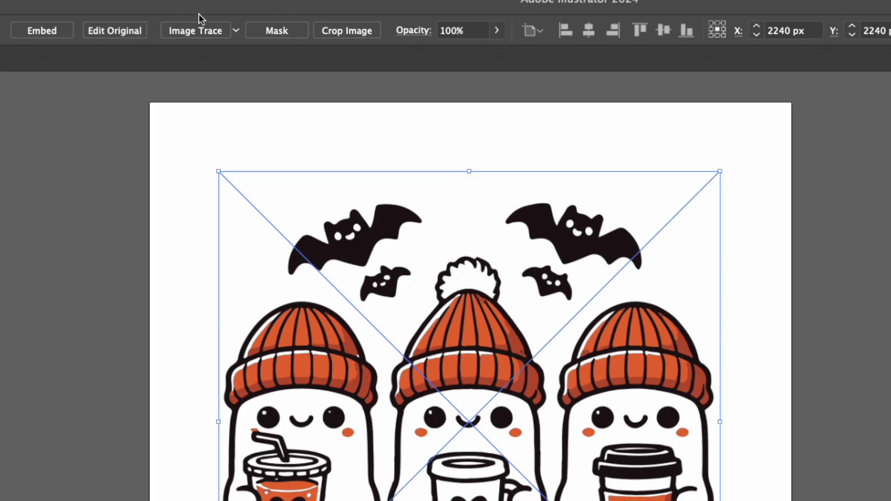
# Image-trace the ghost image with the 6 Colors preset, accepting the large-image tracing
pyautogui.click(234, 31)
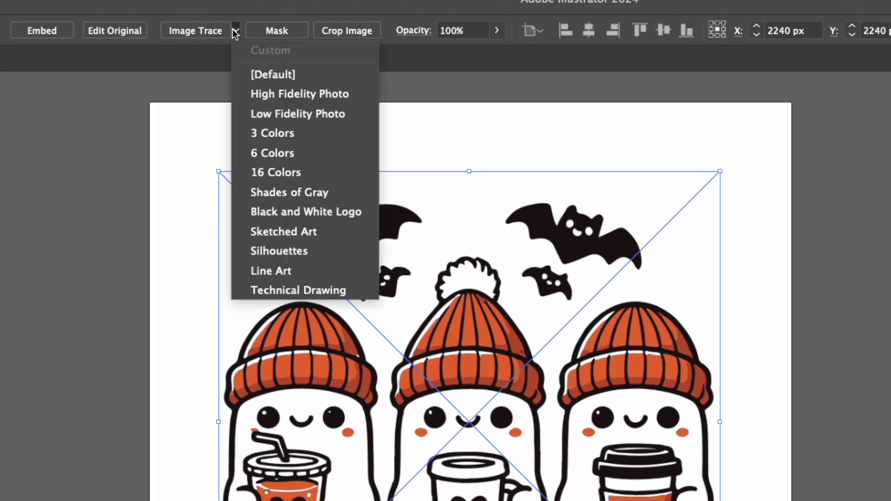
pyautogui.click(263, 154)
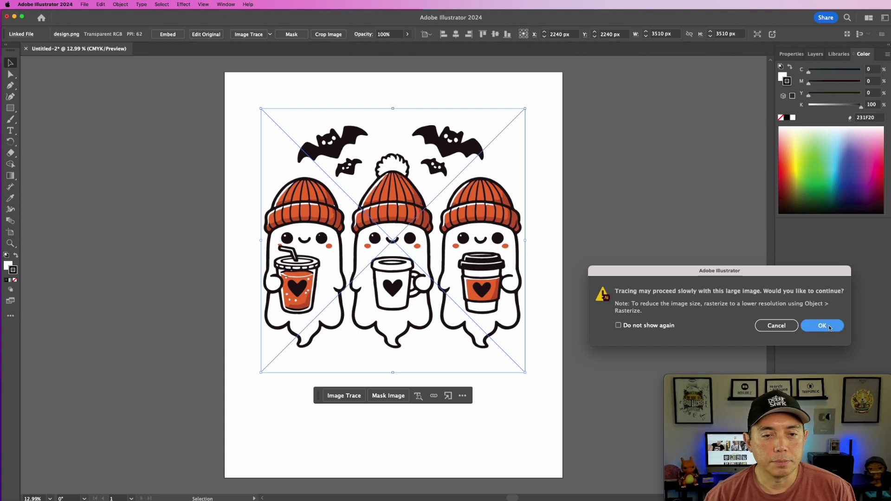
pyautogui.click(807, 325)
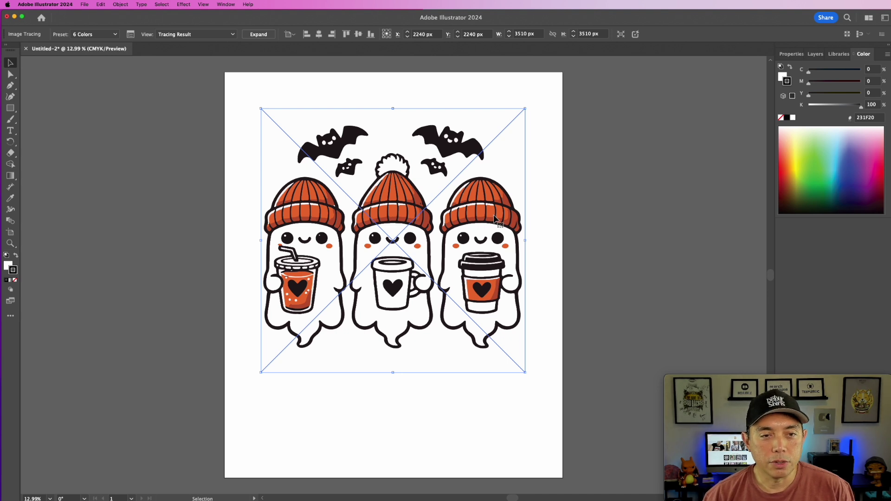
# Expand the traced ghost image into editable vector paths, check the resulting group in the layer list, and deselect it
pyautogui.click(815, 55)
pyautogui.click(805, 87)
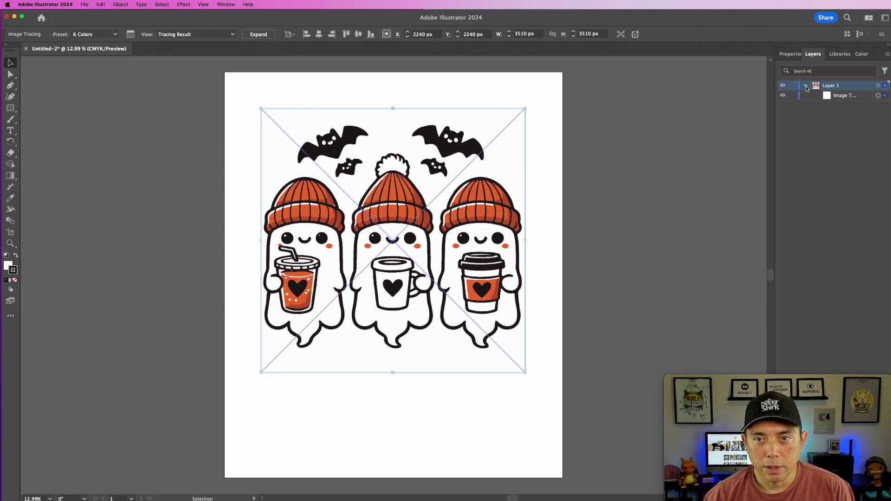
pyautogui.click(839, 98)
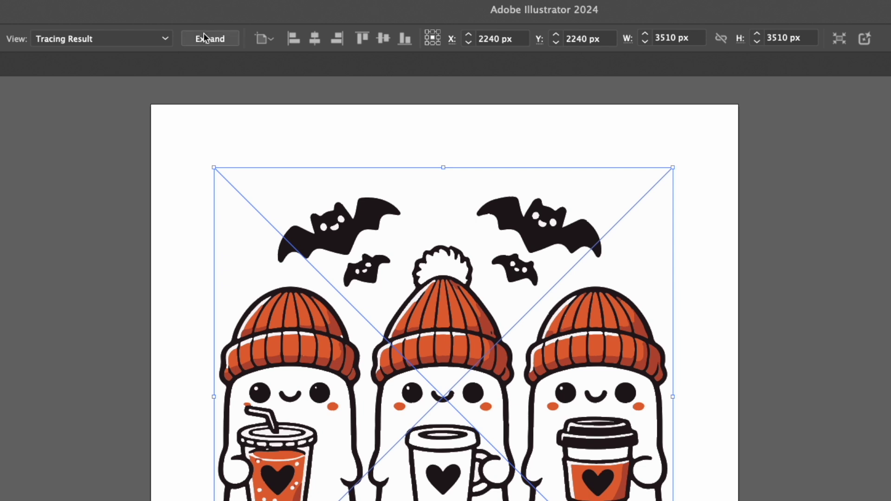
pyautogui.click(206, 36)
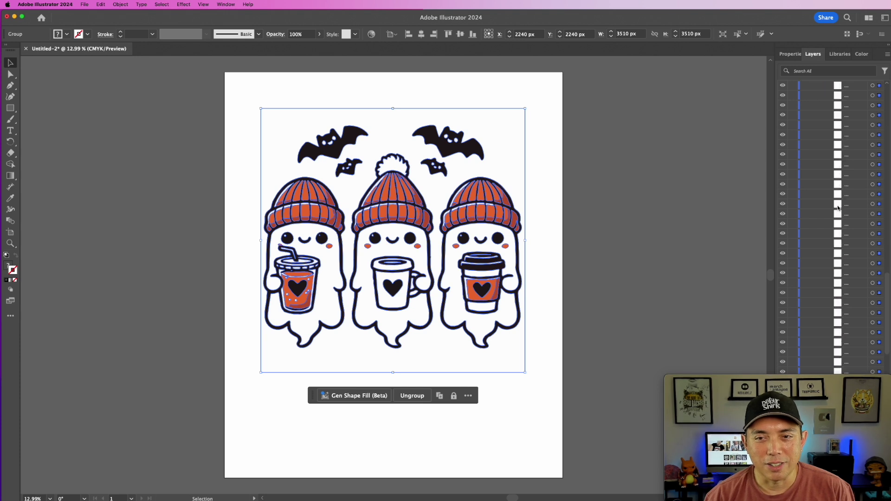
pyautogui.scroll(5, 837, 207)
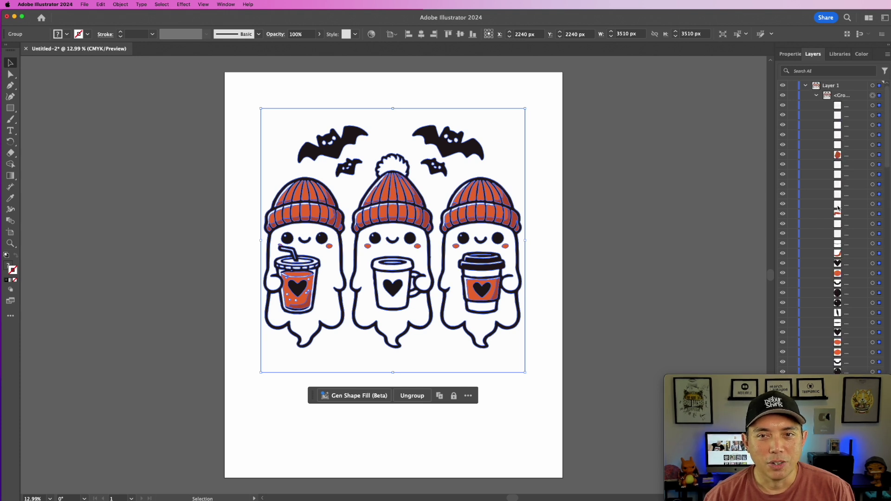
pyautogui.click(817, 96)
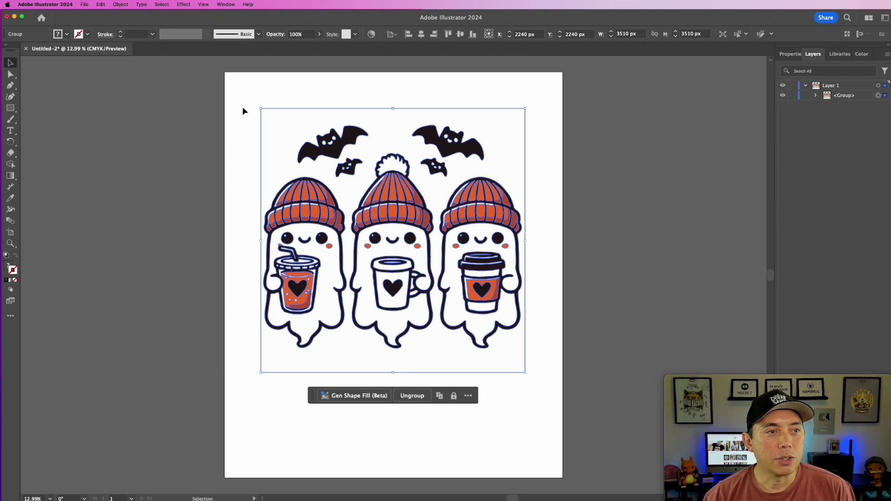
pyautogui.click(216, 83)
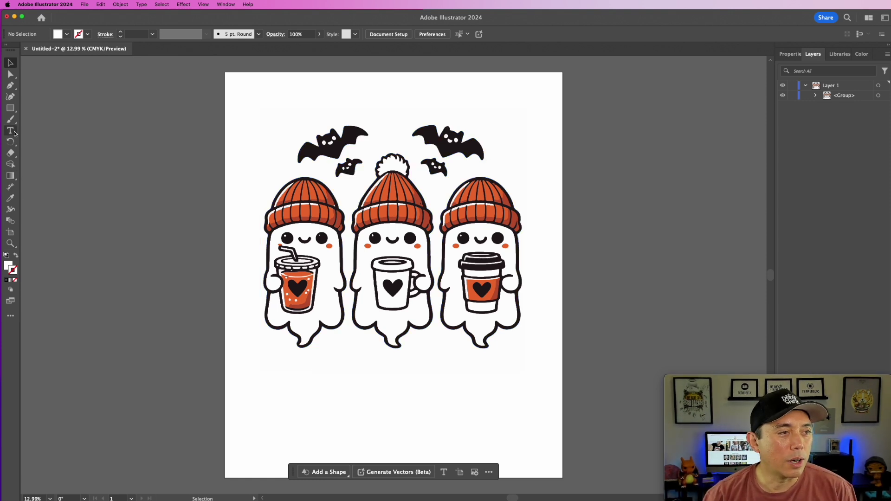
# Draw a rectangle about 4325 x 4595 px over most of the artboard, covering the ghost artwork, and fill it with black
pyautogui.click(10, 108)
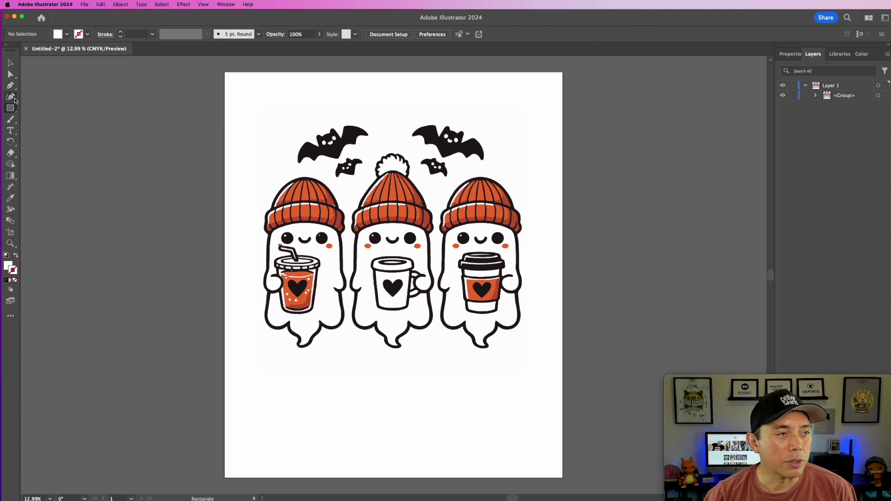
pyautogui.moveTo(229, 94)
pyautogui.mouseDown()
pyautogui.moveTo(282, 167)
pyautogui.moveTo(555, 438)
pyautogui.mouseUp()
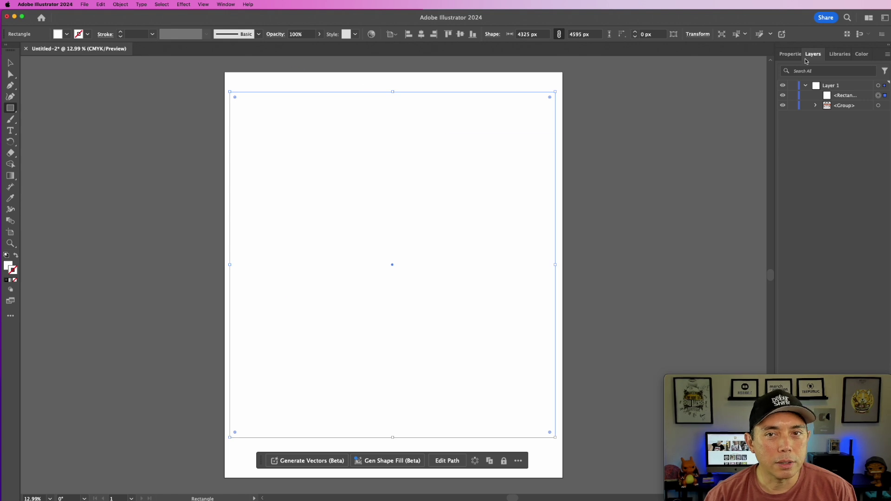
pyautogui.click(855, 58)
pyautogui.click(782, 76)
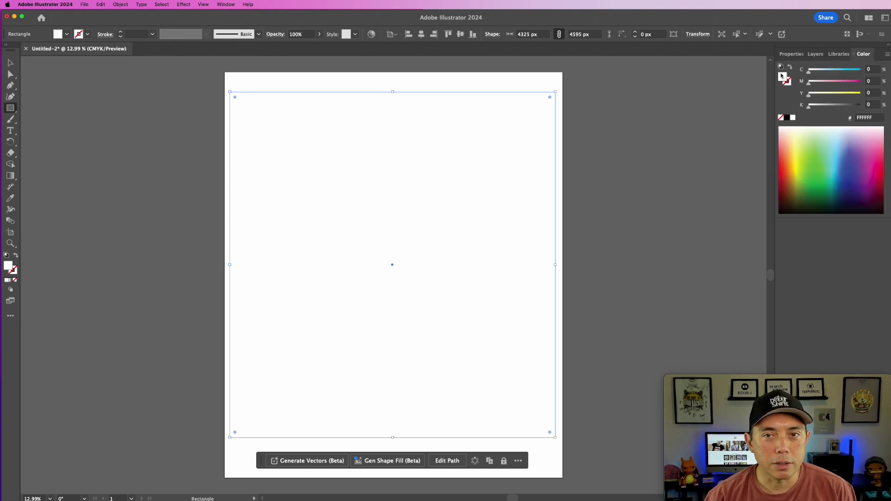
pyautogui.click(787, 118)
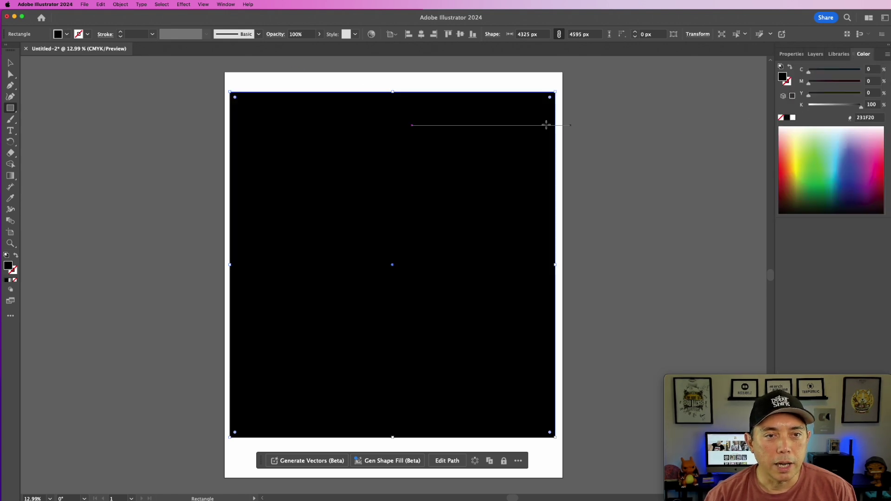
# Send the black rectangle to the back, behind the ghost artwork
pyautogui.rightClick(528, 107)
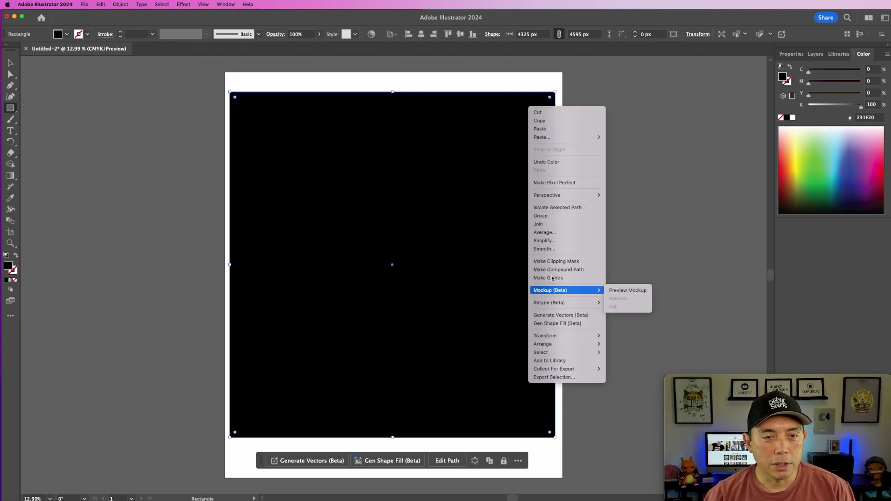
pyautogui.moveTo(571, 344)
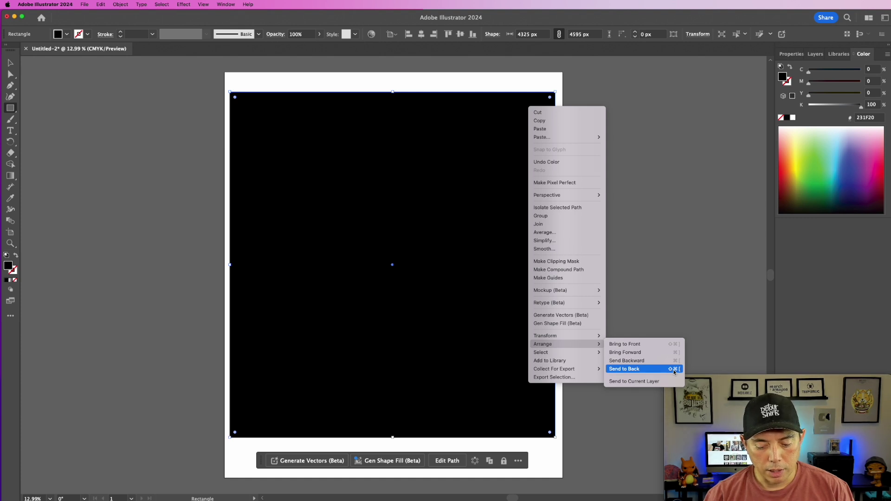
pyautogui.click(645, 144)
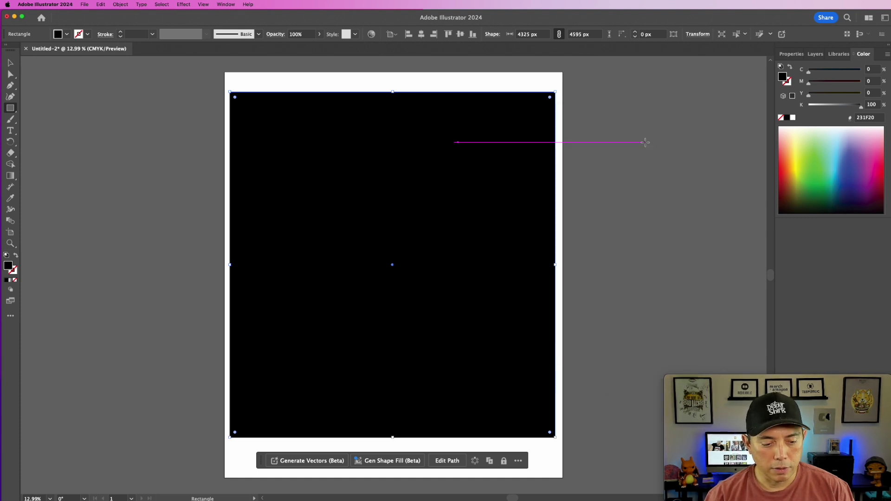
pyautogui.press('super+shift+bracketleft')
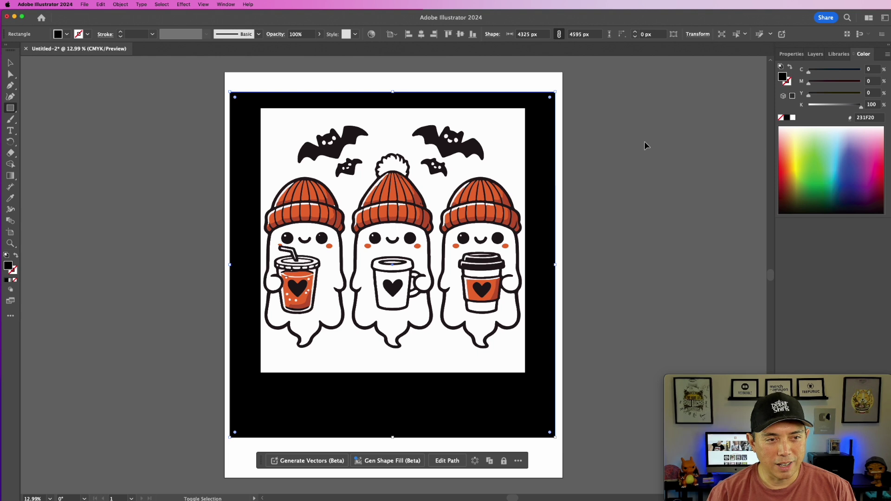
pyautogui.click(518, 122)
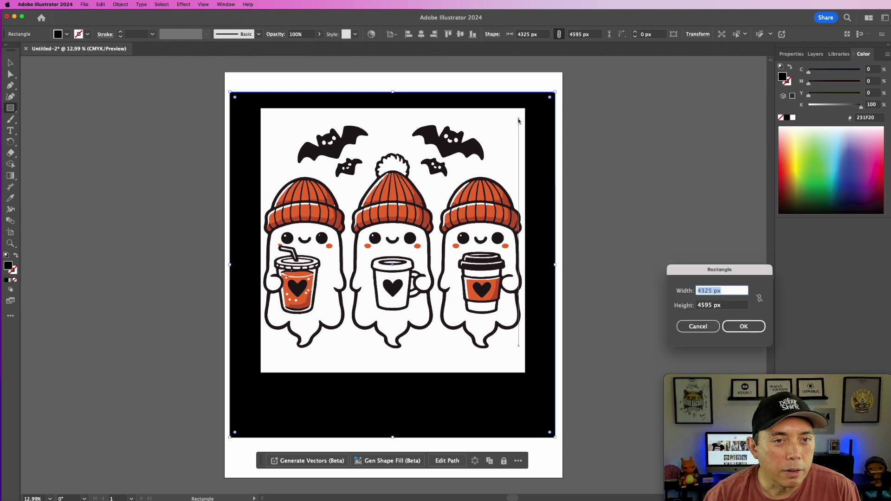
pyautogui.click(698, 326)
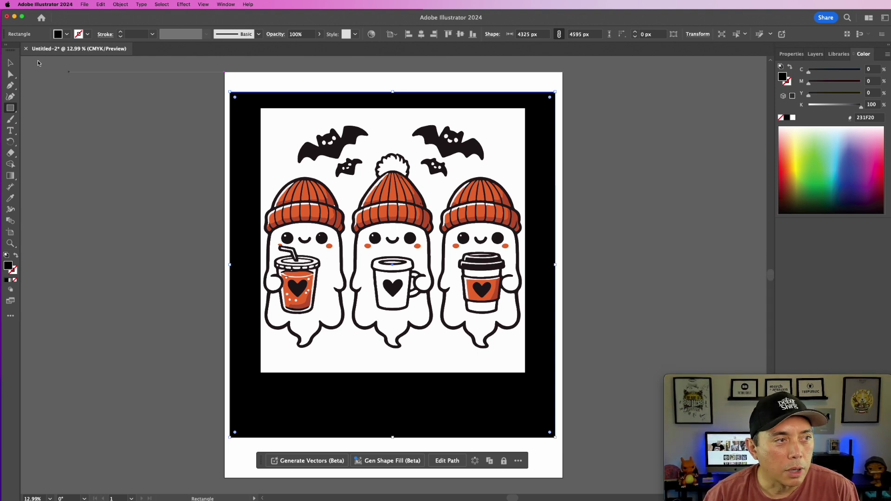
# Isolate the traced ghost group and delete the white background shape surrounding the ghosts and bats
pyautogui.click(11, 64)
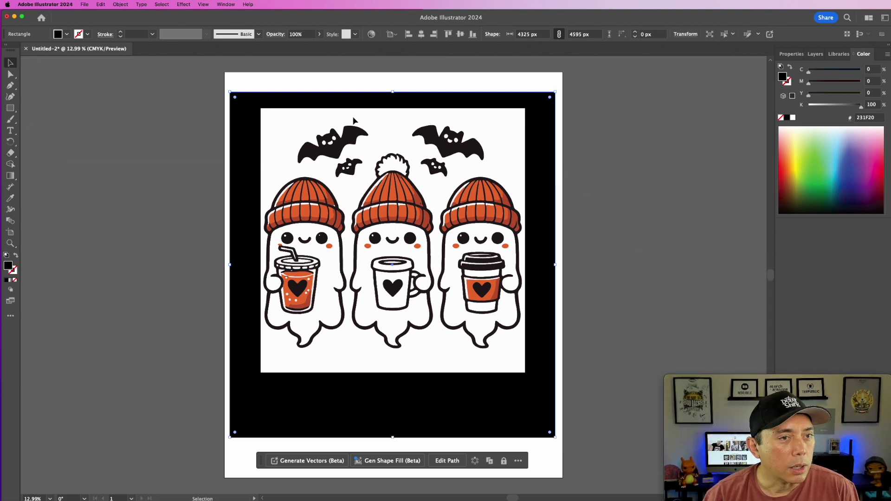
pyautogui.click(511, 114)
pyautogui.moveTo(512, 116)
pyautogui.mouseDown()
pyautogui.moveTo(514, 123)
pyautogui.moveTo(513, 116)
pyautogui.mouseUp()
pyautogui.doubleClick(512, 114)
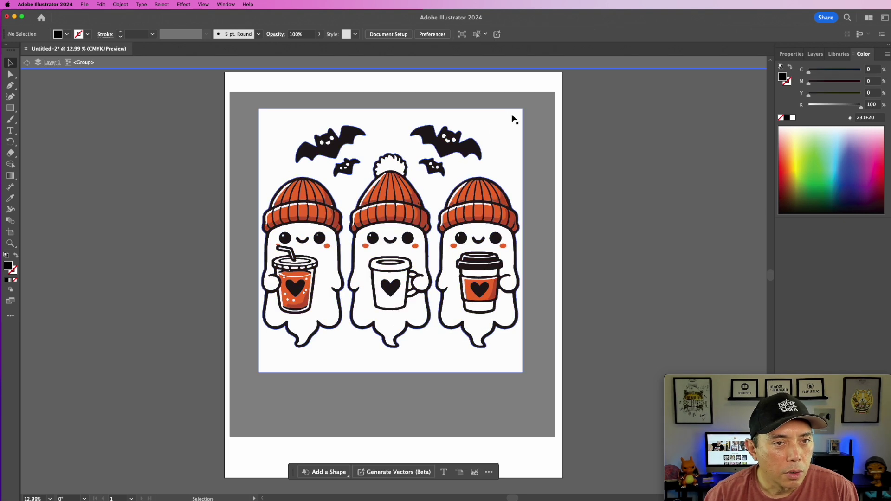
pyautogui.click(512, 115)
pyautogui.moveTo(513, 115); pyautogui.dragTo(663, 137)
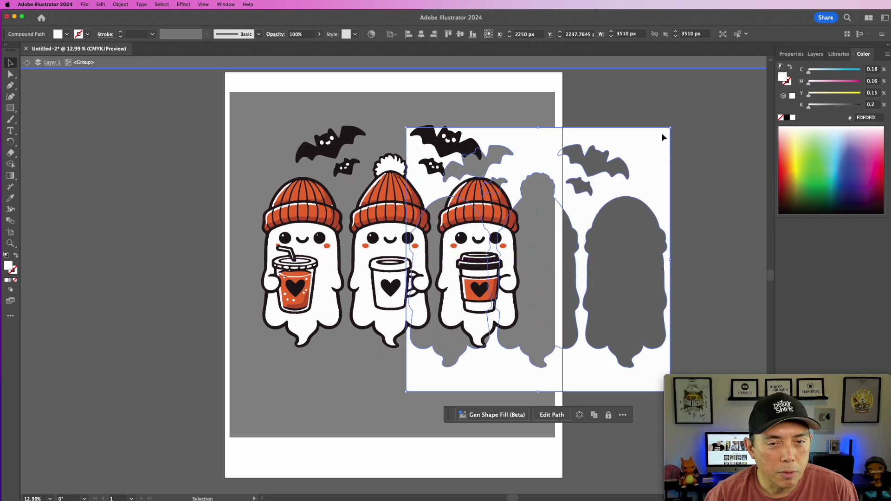
pyautogui.press('Delete')
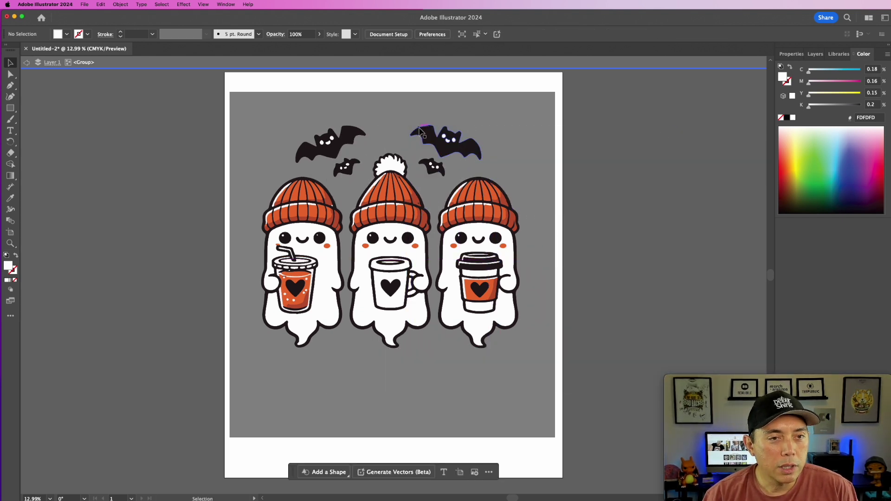
# Delete the large bat at the upper right of the artwork, including its eyes and mouth
pyautogui.scroll(2, 422, 131)
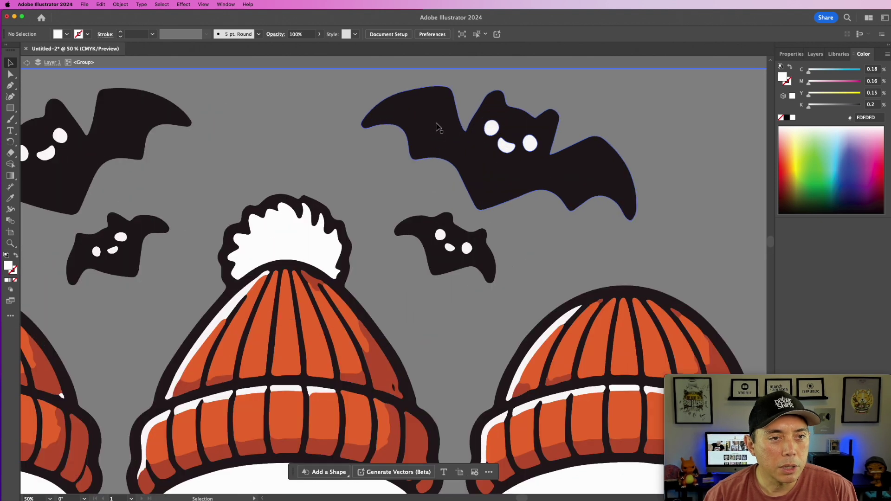
pyautogui.click(437, 130)
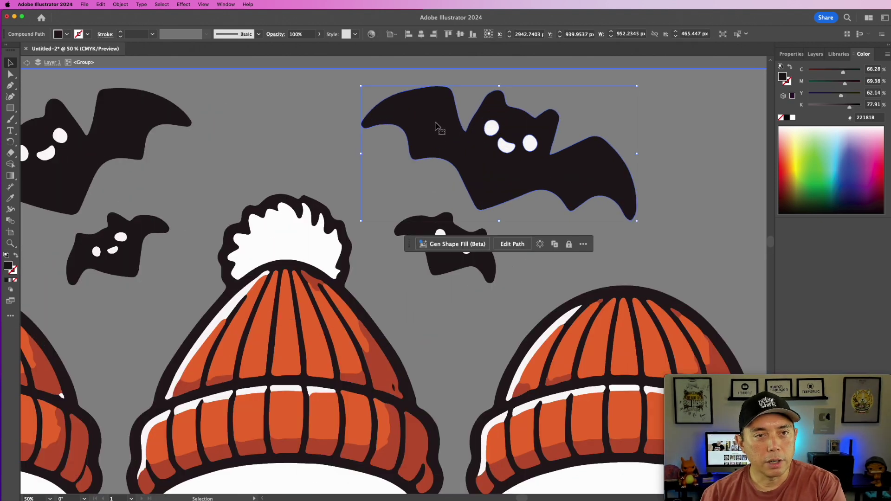
pyautogui.press('Delete')
pyautogui.click(491, 128)
pyautogui.press('Delete')
pyautogui.click(505, 143)
pyautogui.press('Delete')
pyautogui.click(530, 142)
pyautogui.press('Delete')
# Delete the small bat to the right of the middle ghost's pom-pom, including its eyes and mouth
pyautogui.click(490, 232)
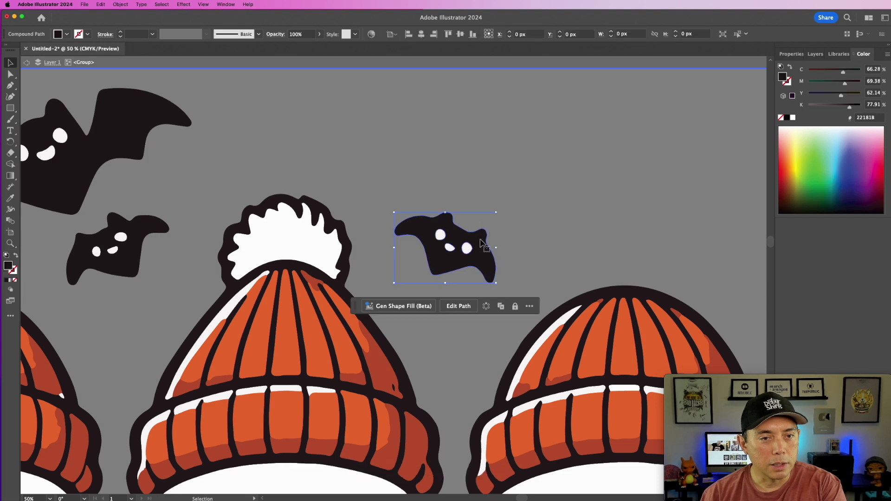
pyautogui.press('Delete')
pyautogui.click(466, 248)
pyautogui.press('Delete')
pyautogui.click(449, 247)
pyautogui.press('Delete')
pyautogui.click(439, 234)
pyautogui.press('Delete')
# Delete the small bat to the left of the middle ghost's pom-pom, including its eyes and mouth
pyautogui.click(138, 229)
pyautogui.press('Delete')
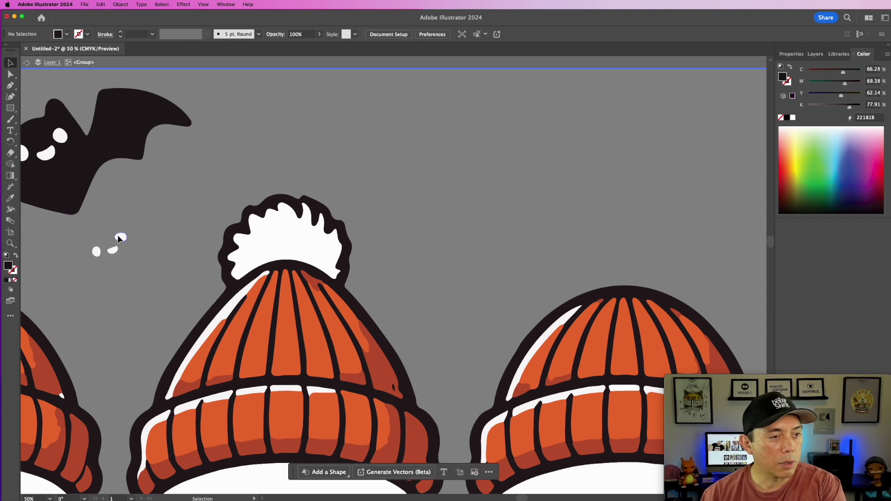
pyautogui.click(119, 237)
pyautogui.press('Delete')
pyautogui.click(112, 250)
pyautogui.press('Delete')
pyautogui.click(96, 252)
pyautogui.press('Delete')
# Delete the large bat at the upper left of the artwork, including both eyes and the mouth
pyautogui.click(77, 171)
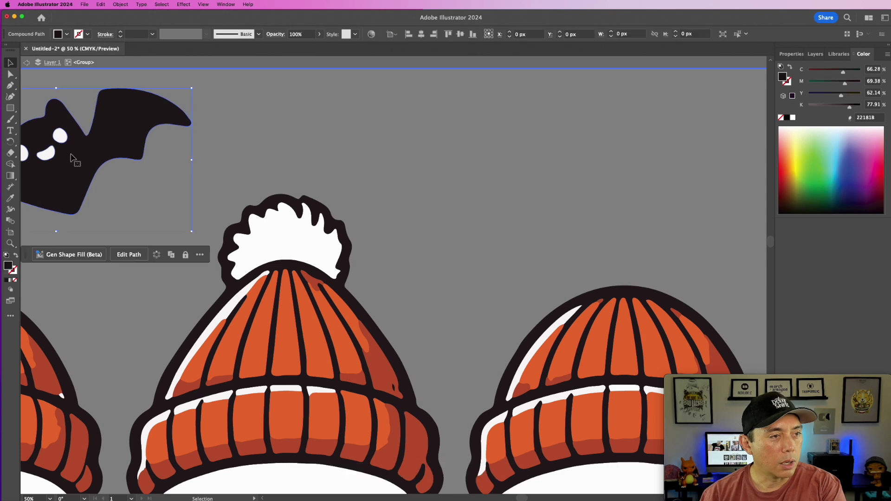
pyautogui.press('Delete')
pyautogui.click(60, 136)
pyautogui.press('Delete')
pyautogui.click(50, 155)
pyautogui.press('Delete')
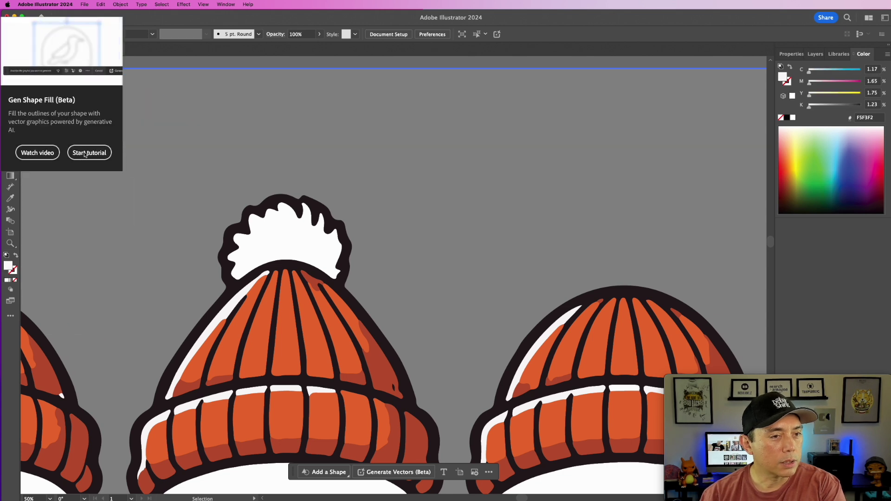
pyautogui.press('space')
pyautogui.moveTo(144, 212); pyautogui.dragTo(457, 205)
pyautogui.click(333, 149)
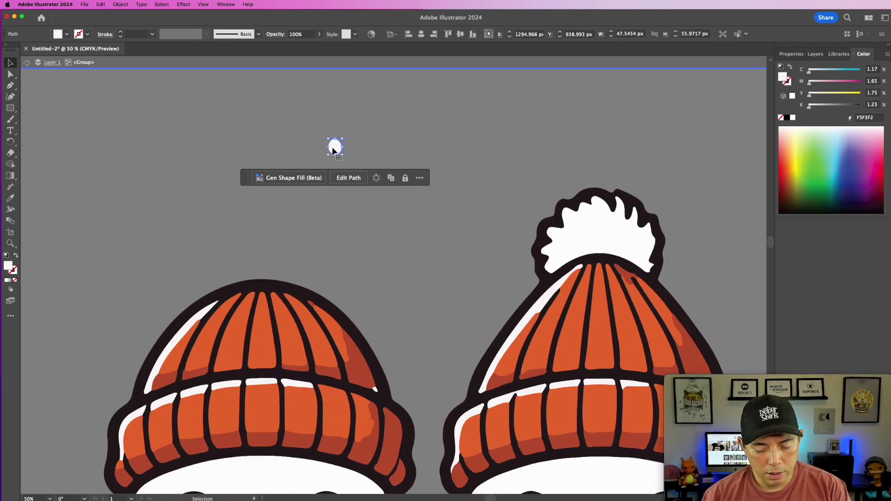
pyautogui.press('Delete')
# Draw a white circle with the Ellipse tool over the highlight in the leftmost ghost's left eye and copy it onto its right eye
pyautogui.scroll(-3, 421, 271)
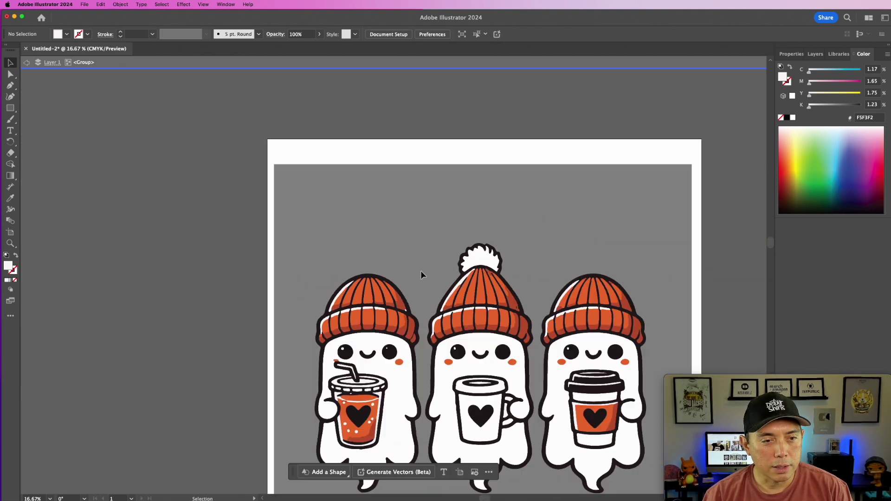
pyautogui.scroll(-3, 494, 315)
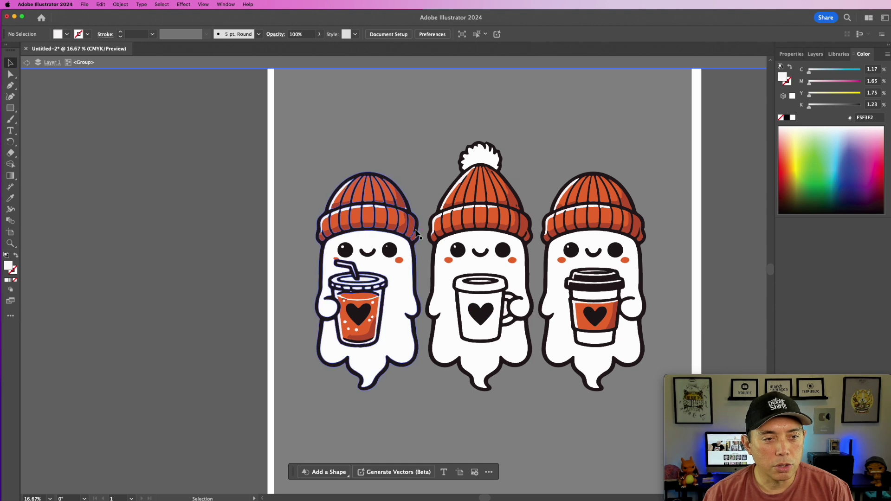
pyautogui.scroll(5, 418, 234)
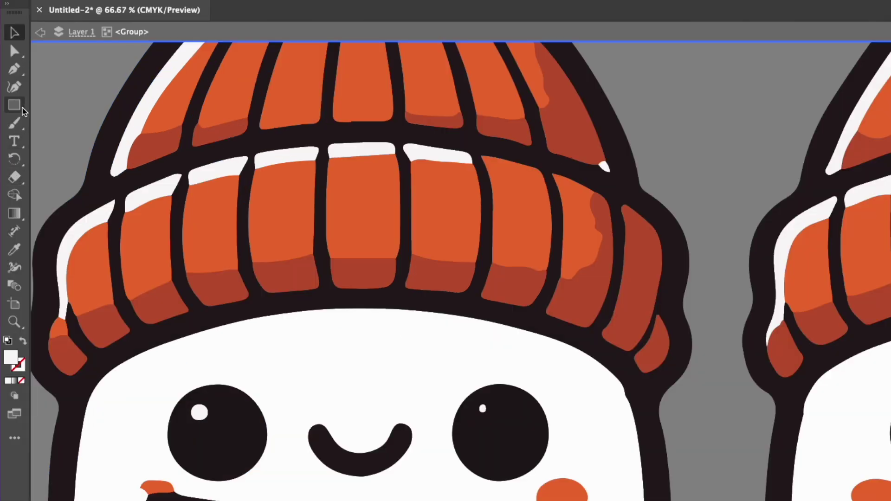
pyautogui.click(23, 112)
pyautogui.click(24, 112)
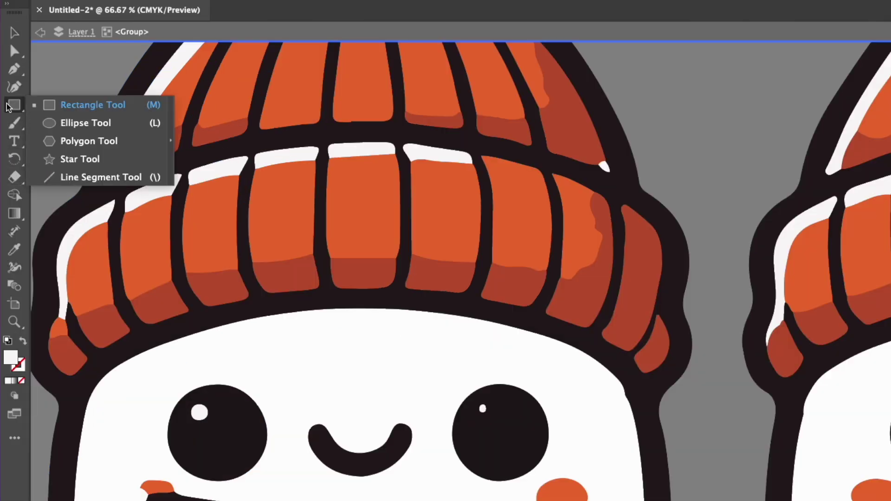
pyautogui.click(75, 123)
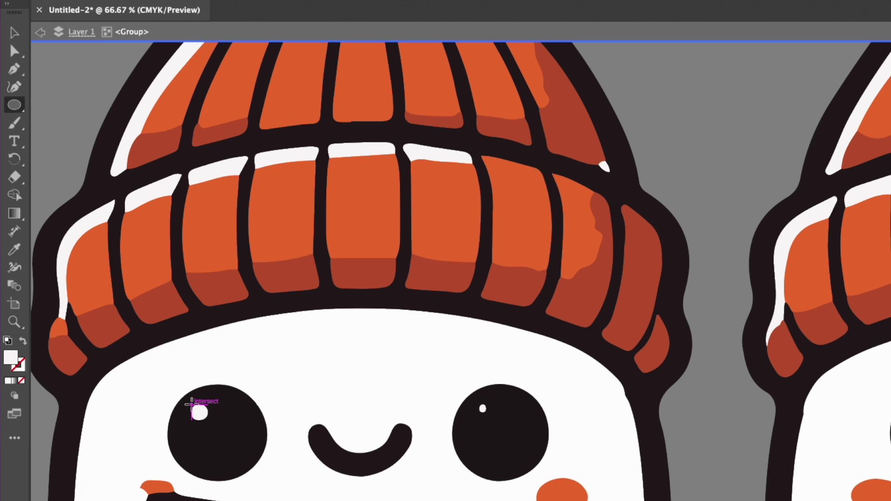
pyautogui.moveTo(191, 404); pyautogui.dragTo(219, 431)
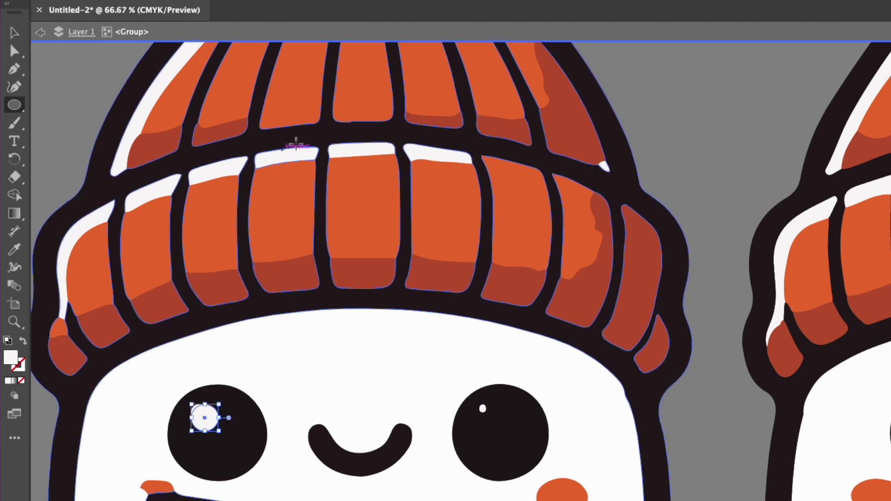
pyautogui.press('v')
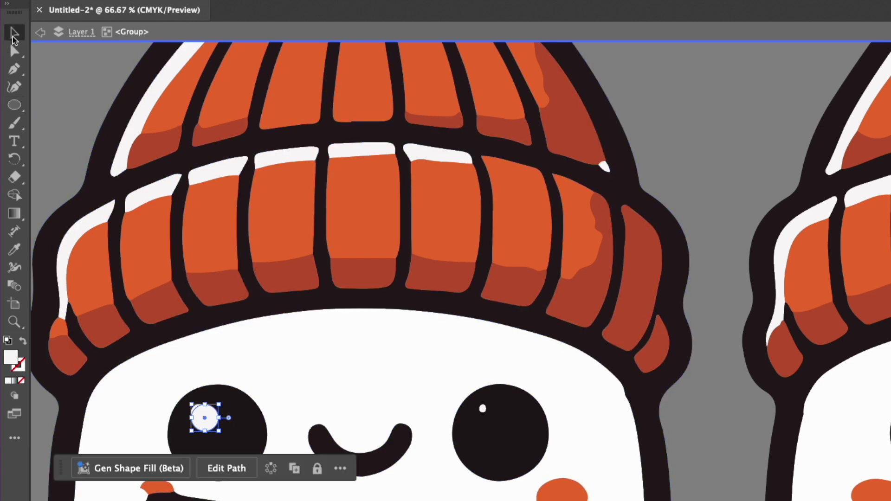
pyautogui.moveTo(206, 416); pyautogui.dragTo(488, 414)
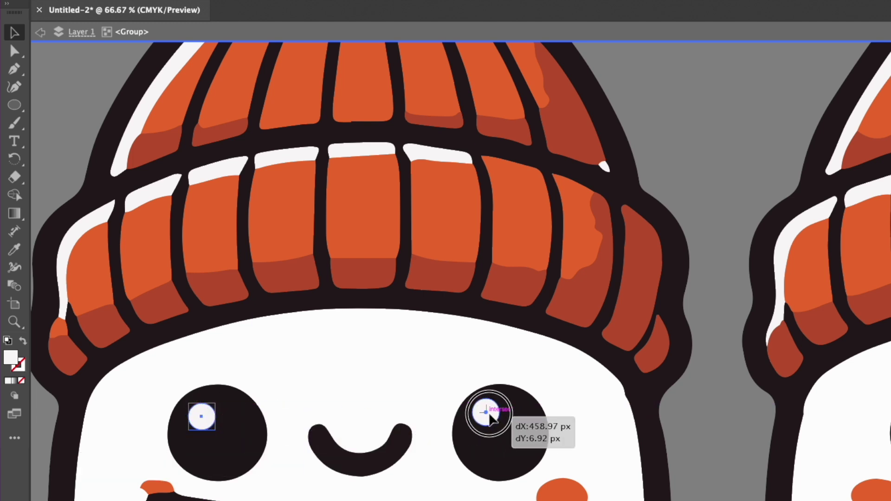
# Copy the leftmost ghost's white eye highlight onto both eyes of the middle ghost, covering the original highlights
pyautogui.moveTo(489, 415); pyautogui.dragTo(490, 414)
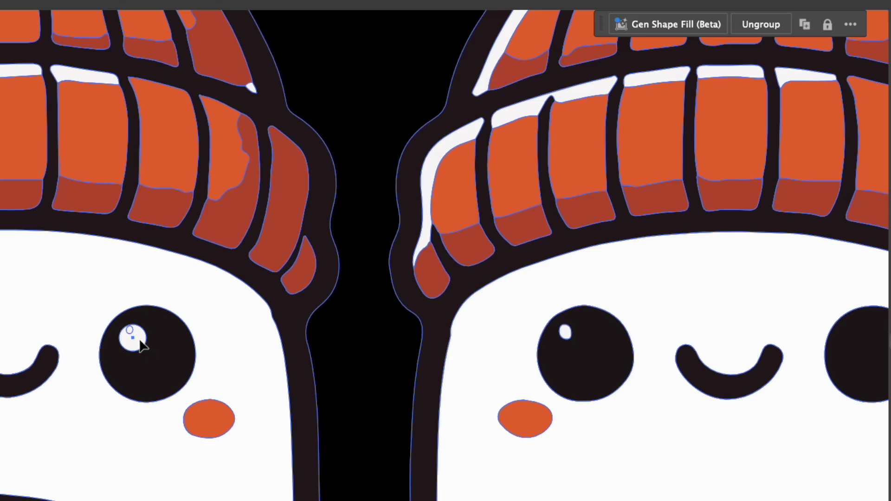
pyautogui.doubleClick(139, 344)
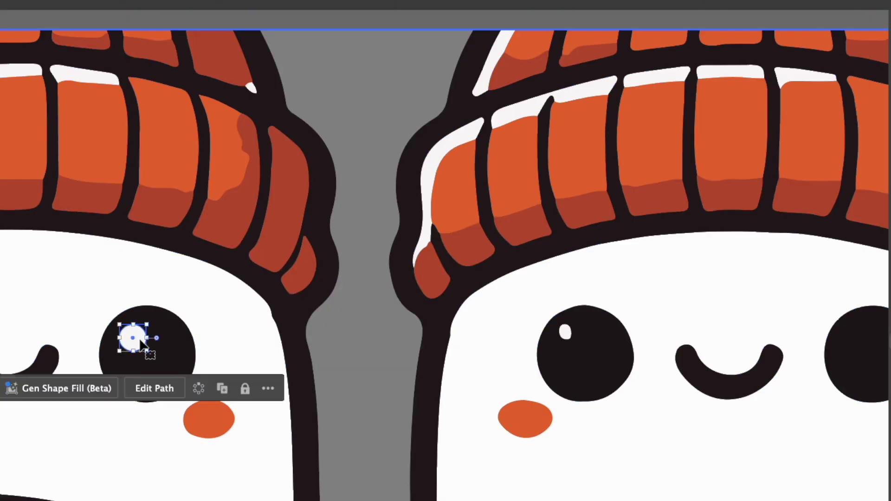
pyautogui.moveTo(141, 340); pyautogui.dragTo(576, 346)
pyautogui.hscroll(10, 599, 422)
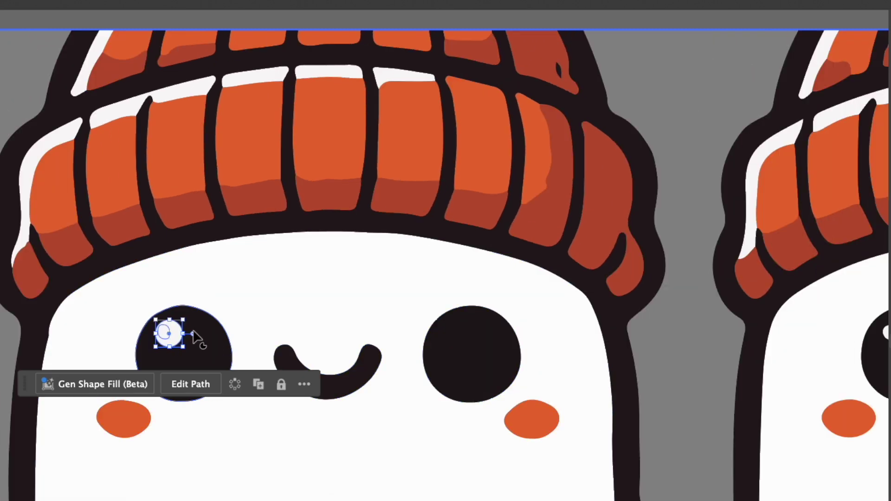
pyautogui.moveTo(176, 333); pyautogui.dragTo(464, 336)
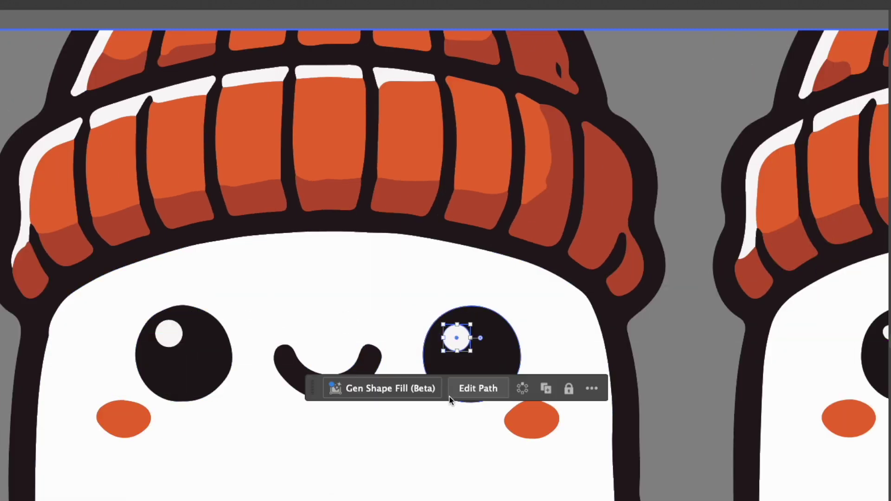
pyautogui.hscroll(2, 451, 398)
pyautogui.click(449, 394)
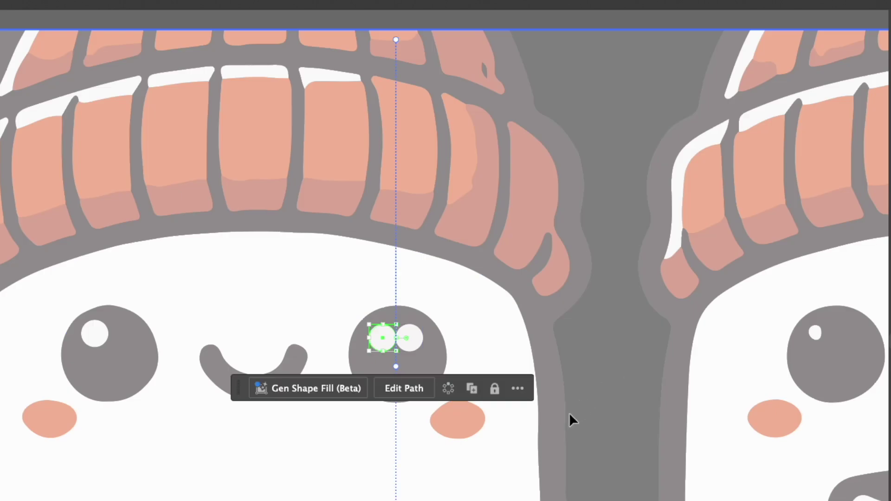
pyautogui.hscroll(-1, 569, 412)
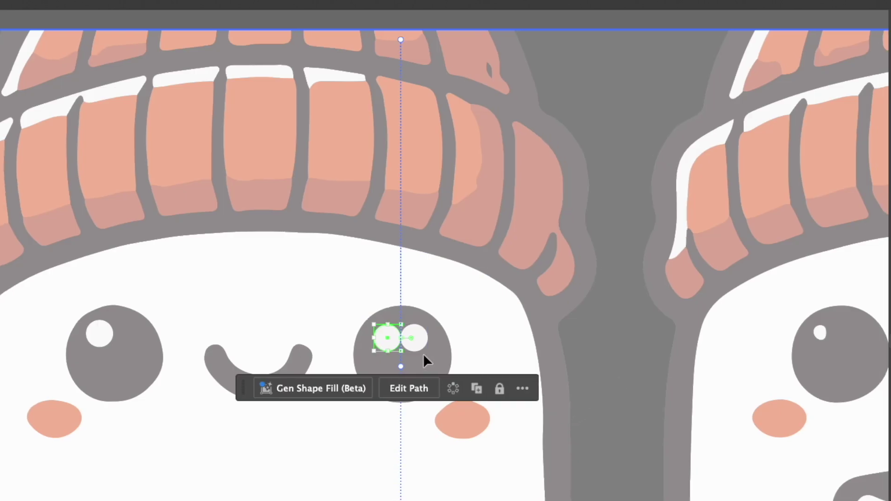
pyautogui.hotkey('ctrl', 'z')
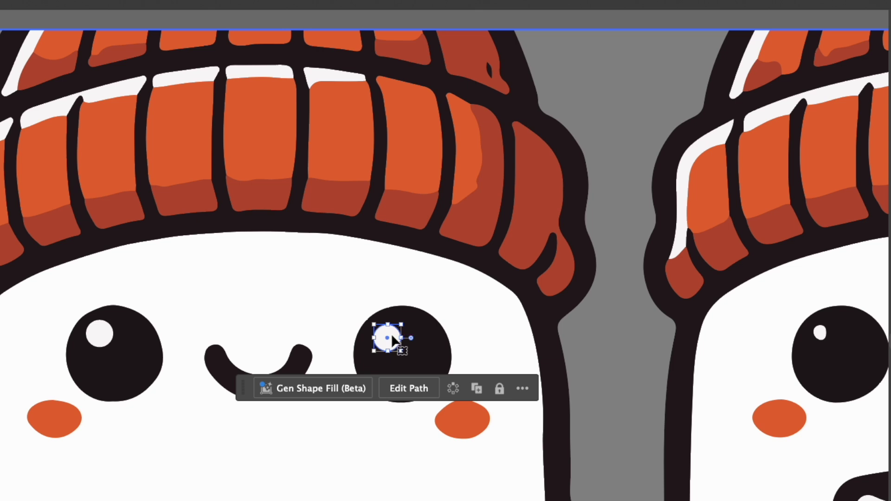
# Copy the white circle highlight from the middle ghost's right eye onto both eyes of the rightmost ghost
pyautogui.moveTo(392, 337); pyautogui.dragTo(824, 334)
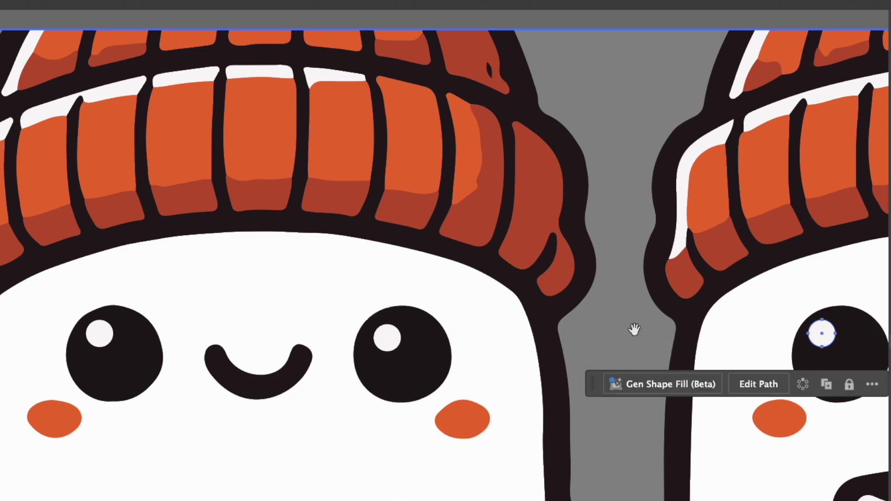
pyautogui.hscroll(10, 633, 332)
pyautogui.hscroll(10, 639, 345)
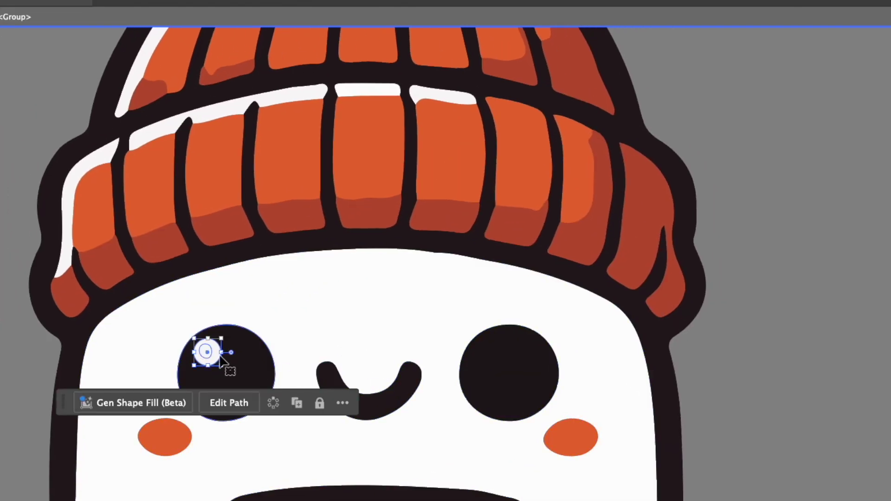
pyautogui.moveTo(216, 351); pyautogui.dragTo(507, 353)
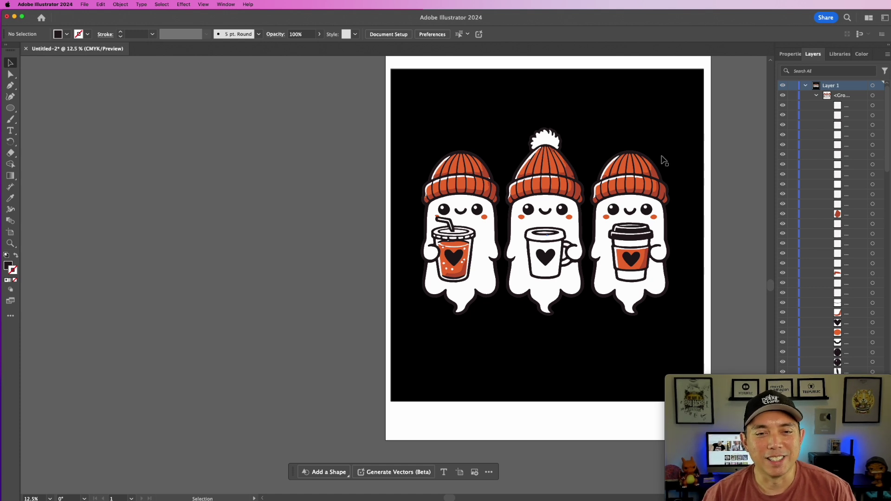
# Isolate the artwork group, copy the rightmost ghost's black outline compound path and paste the copy in back
pyautogui.scroll(3, 663, 160)
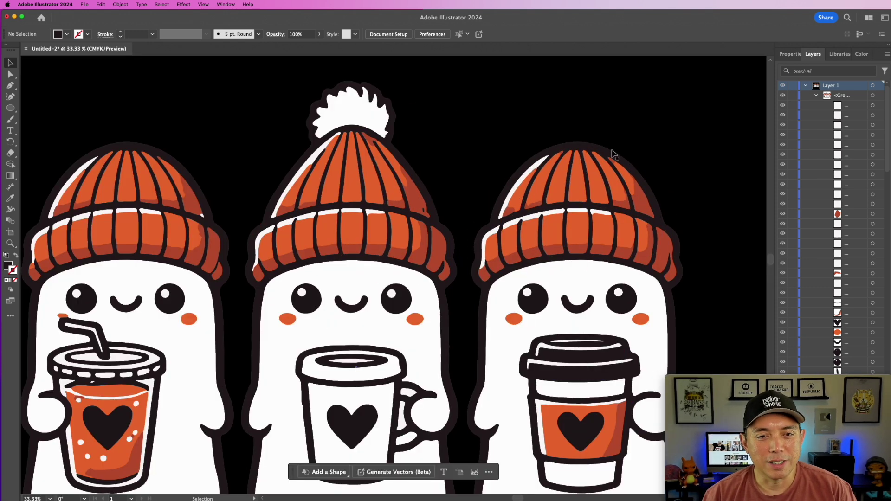
pyautogui.click(594, 149)
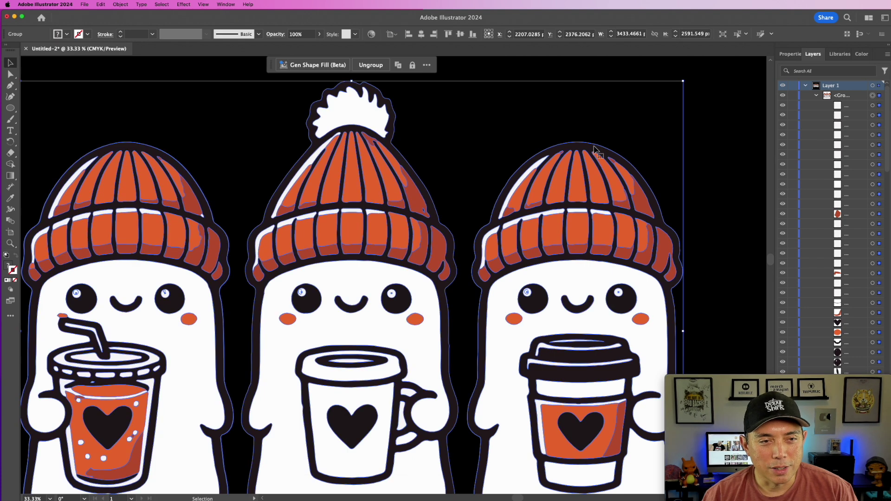
pyautogui.doubleClick(595, 149)
pyautogui.click(595, 150)
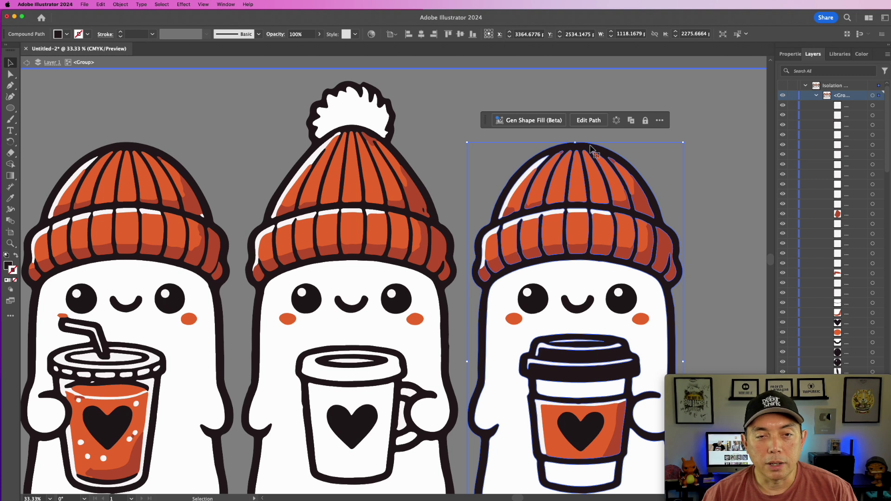
pyautogui.rightClick(591, 148)
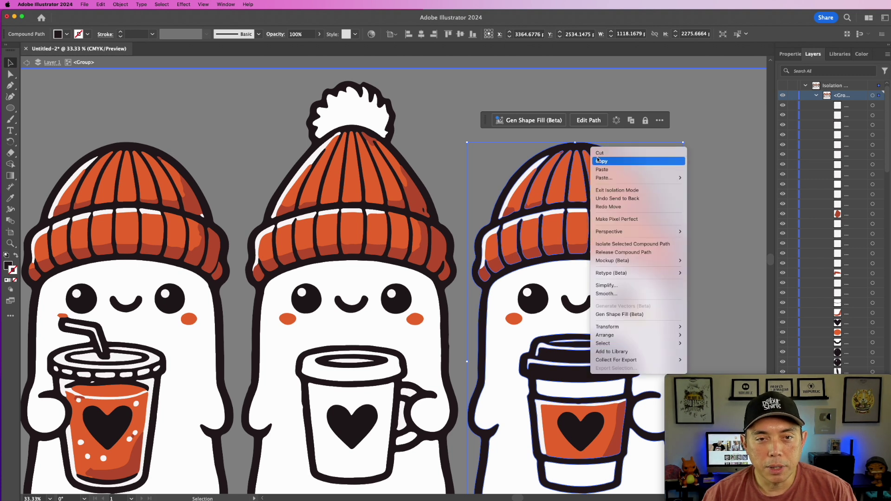
pyautogui.moveTo(601, 180)
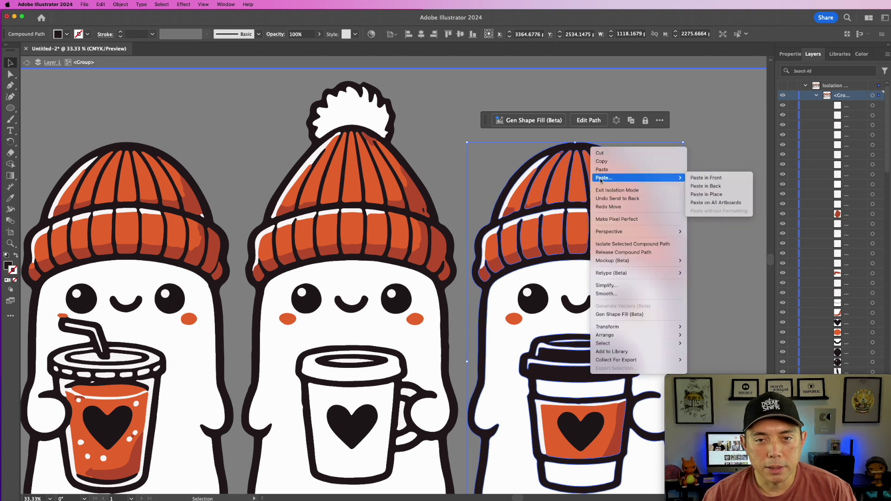
pyautogui.click(602, 162)
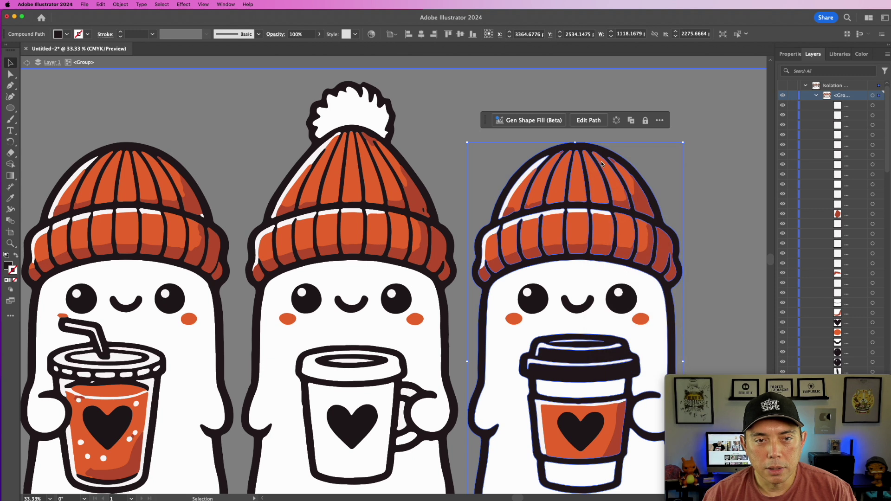
pyautogui.rightClick(603, 156)
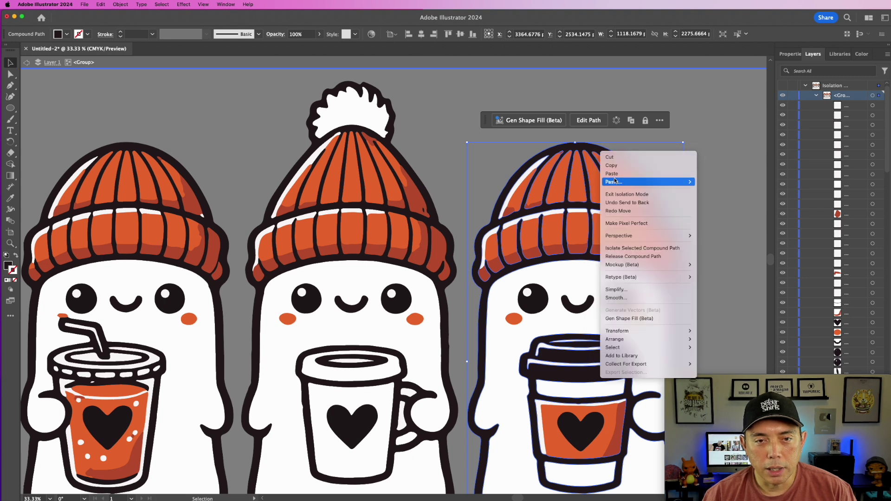
pyautogui.moveTo(629, 184)
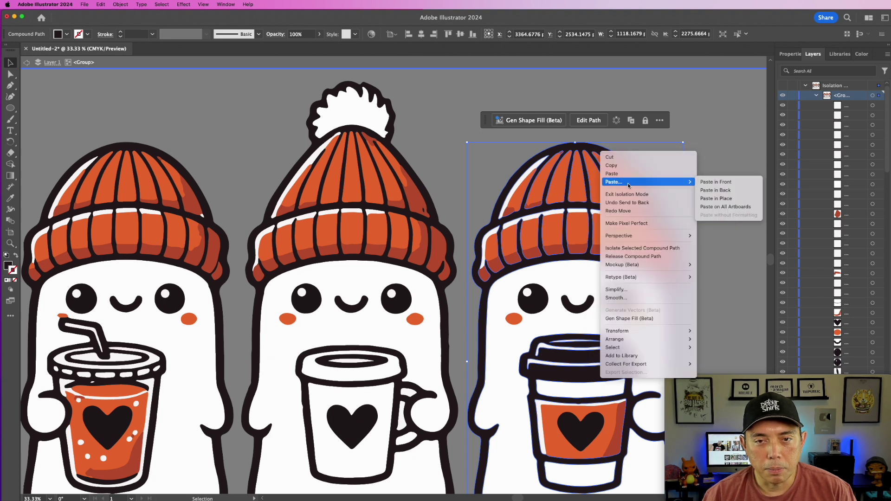
pyautogui.click(739, 191)
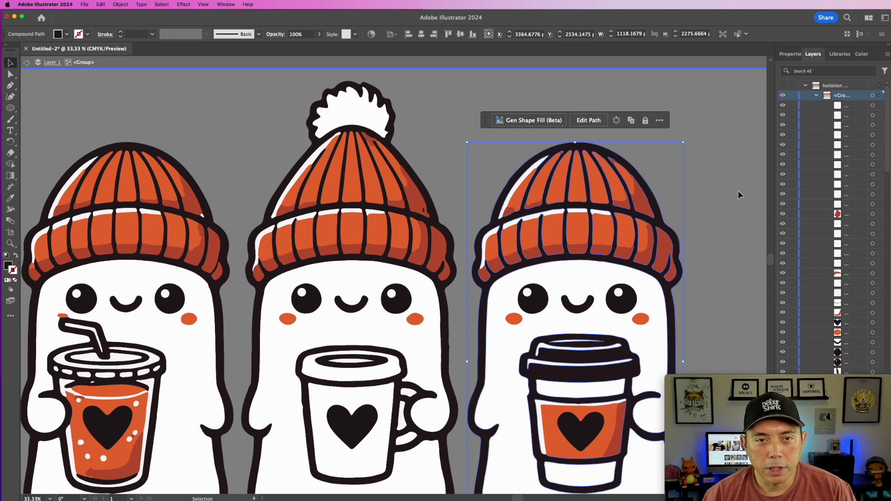
# Give the pasted copy of the rightmost ghost's outline a white stroke with a weight of 14 pt
pyautogui.click(864, 54)
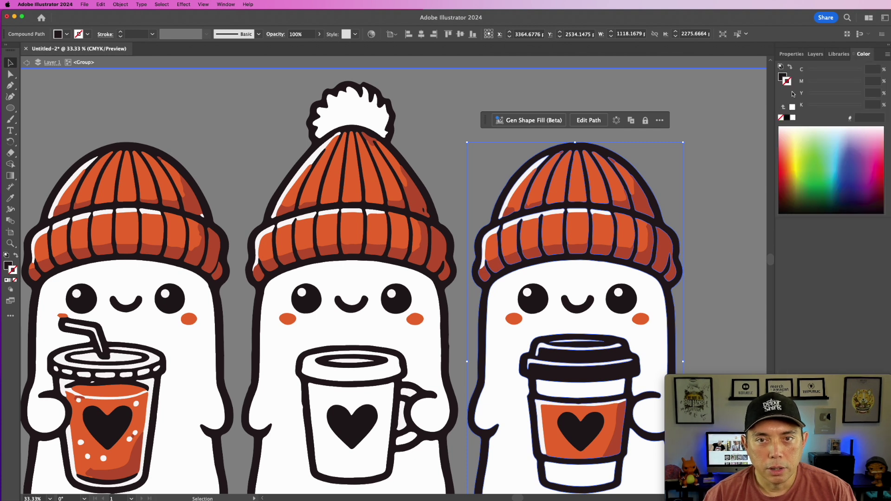
pyautogui.click(793, 118)
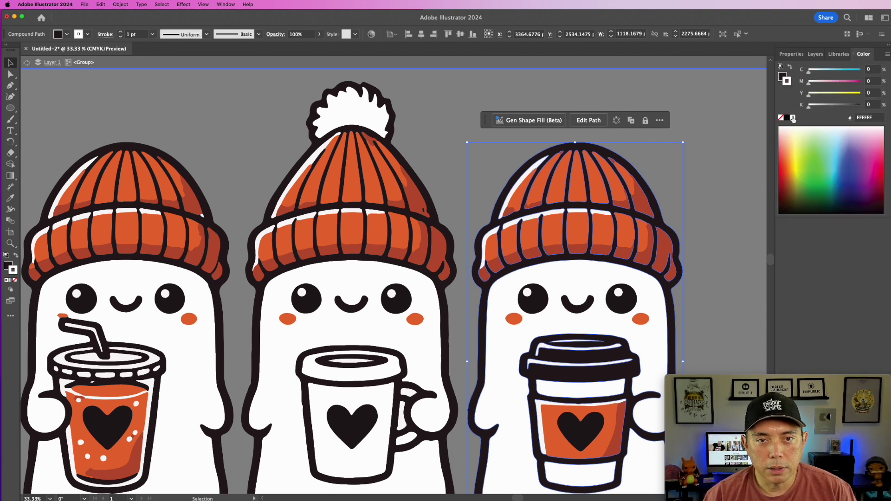
pyautogui.click(150, 36)
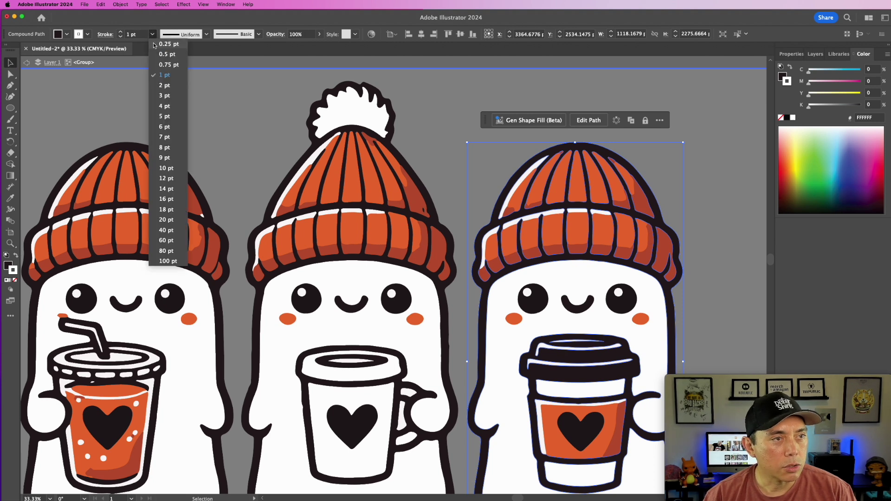
pyautogui.click(164, 137)
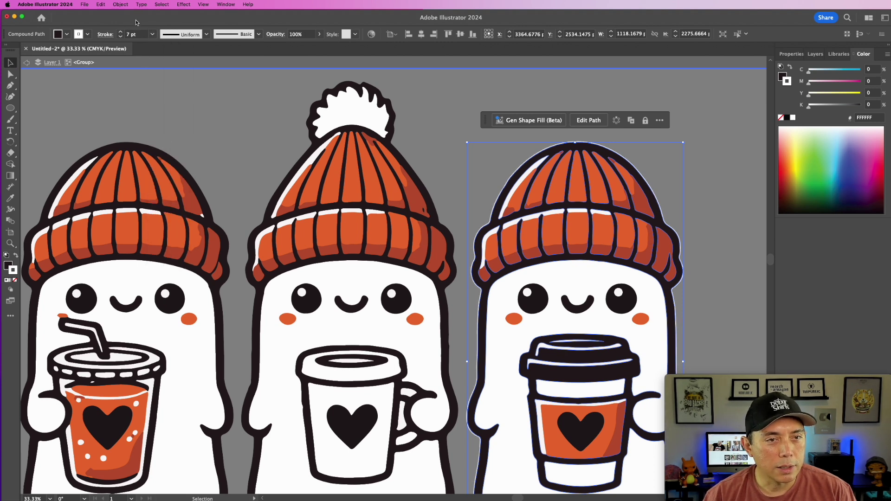
pyautogui.click(154, 36)
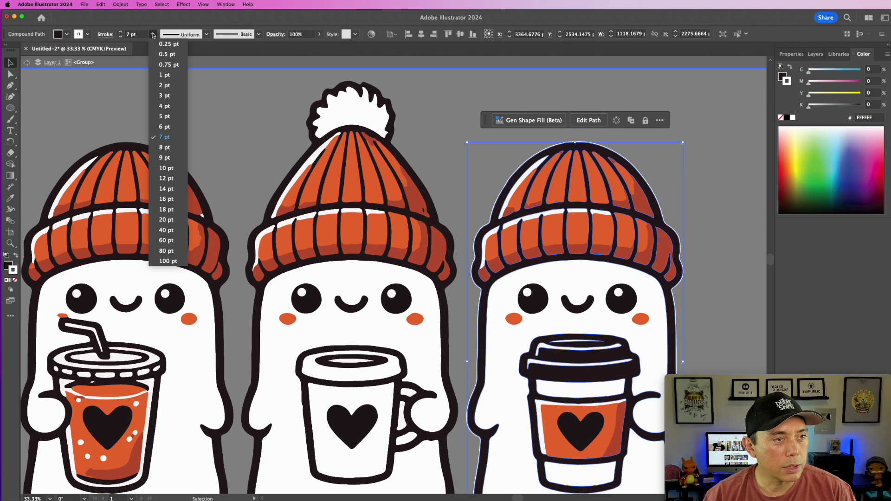
pyautogui.click(166, 189)
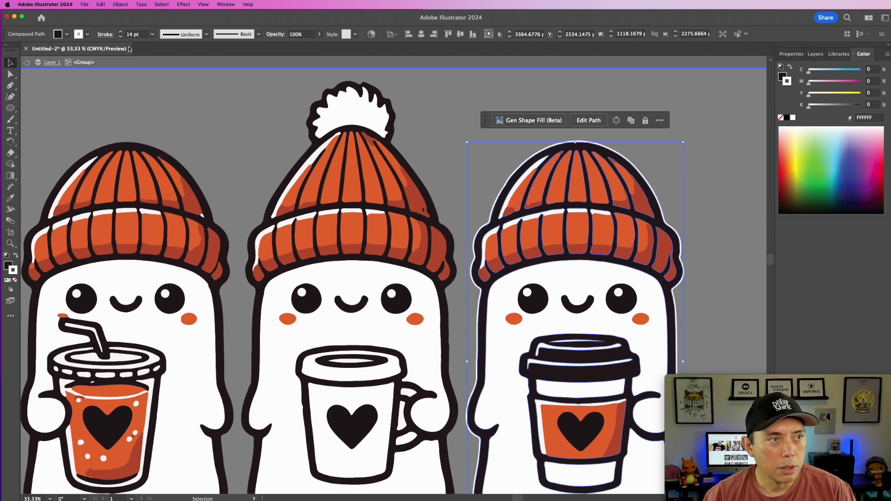
# Increase the white stroke around the rightmost ghost to 40 pt and deselect it
pyautogui.click(121, 32)
pyautogui.click(121, 33)
pyautogui.click(121, 33)
pyautogui.click(121, 33)
pyautogui.click(121, 33)
pyautogui.click(122, 33)
pyautogui.click(121, 33)
pyautogui.click(121, 33)
pyautogui.click(122, 33)
pyautogui.click(121, 33)
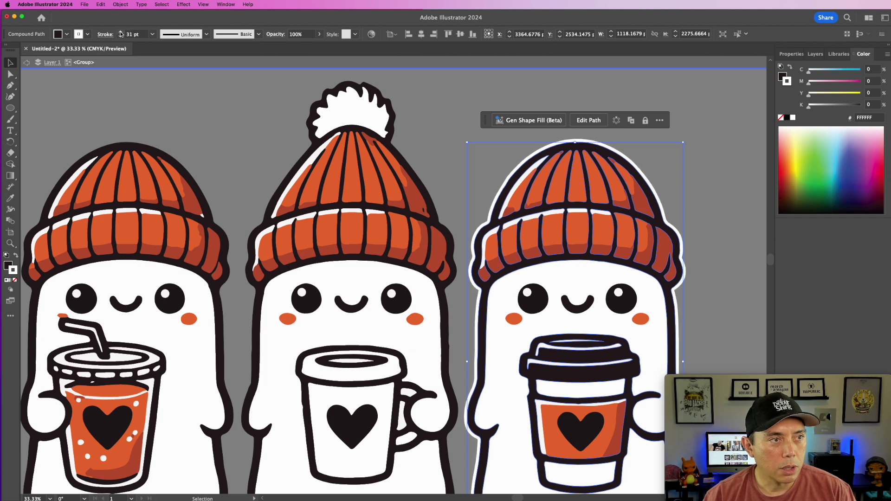
pyautogui.click(121, 33)
pyautogui.click(122, 33)
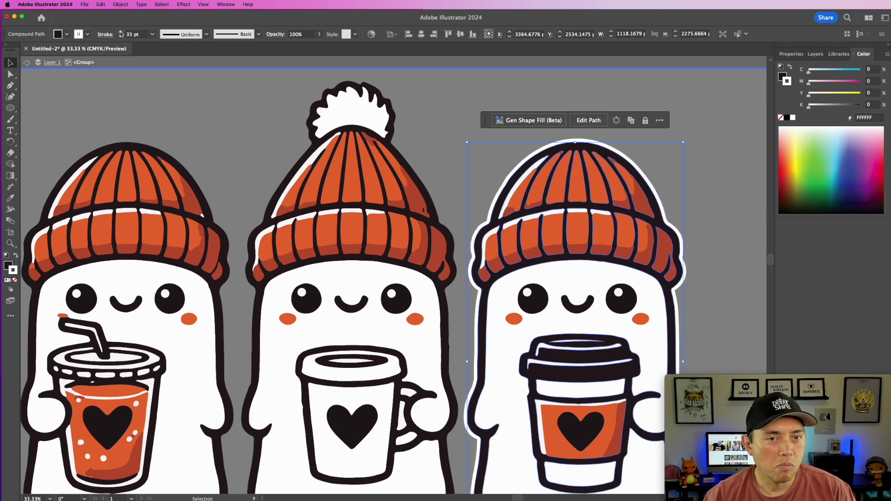
pyautogui.click(121, 33)
pyautogui.click(121, 33)
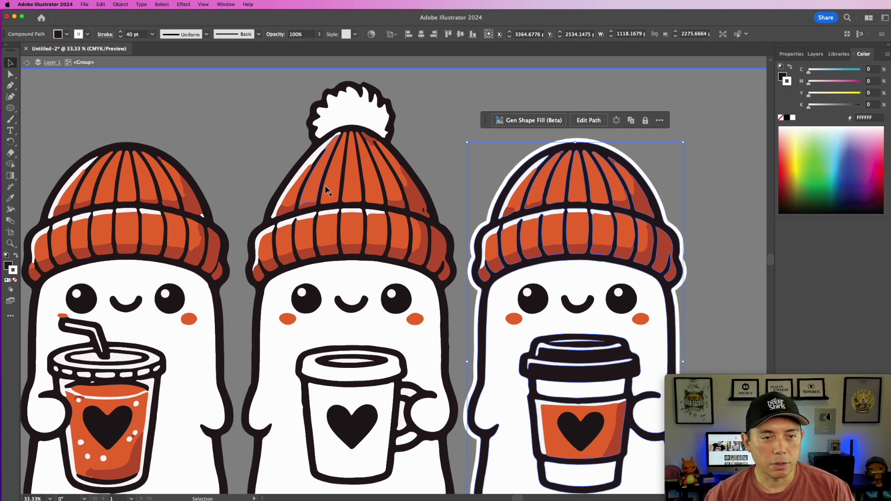
pyautogui.scroll(-3, 394, 221)
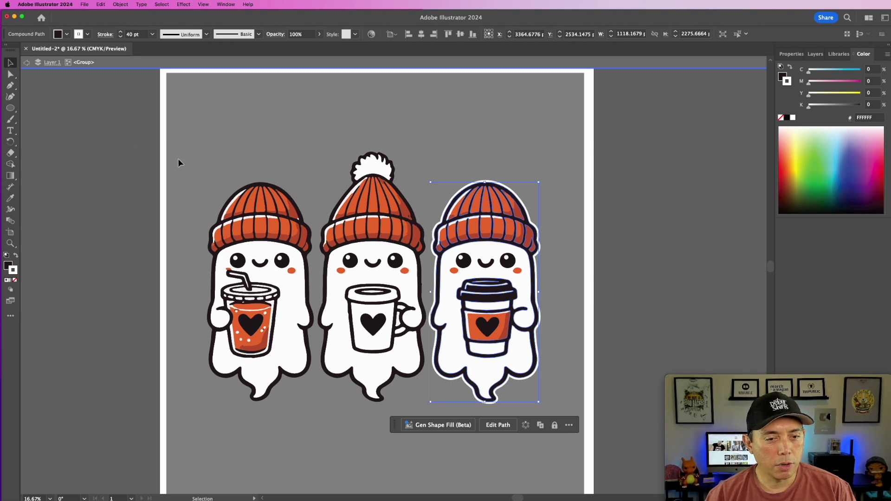
pyautogui.click(124, 133)
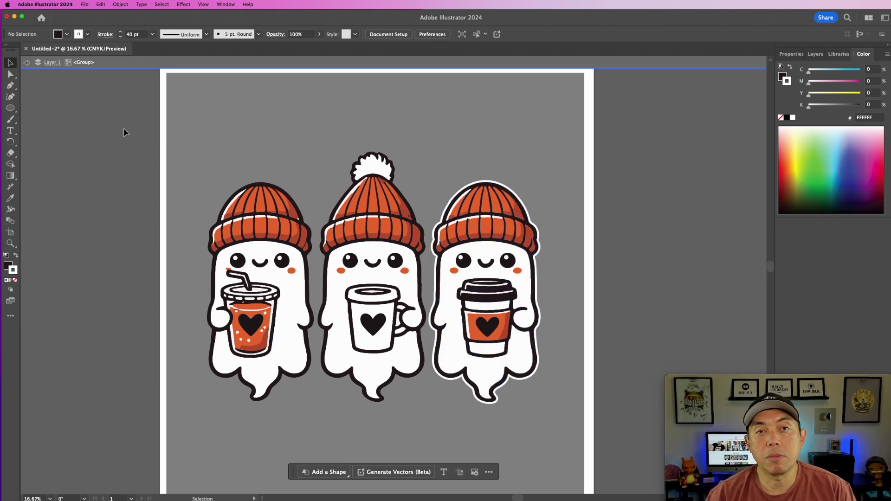
# Copy the middle ghost's black outline compound path and paste the copy in back
pyautogui.scroll(3, 386, 185)
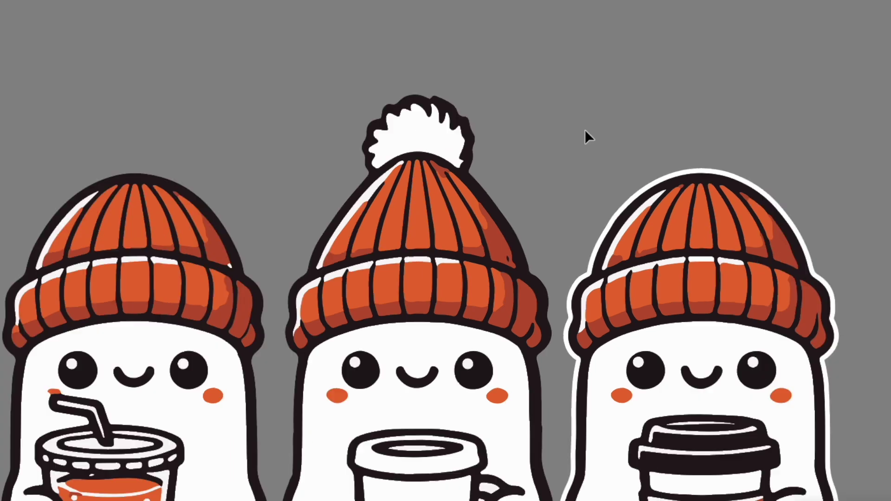
pyautogui.click(486, 185)
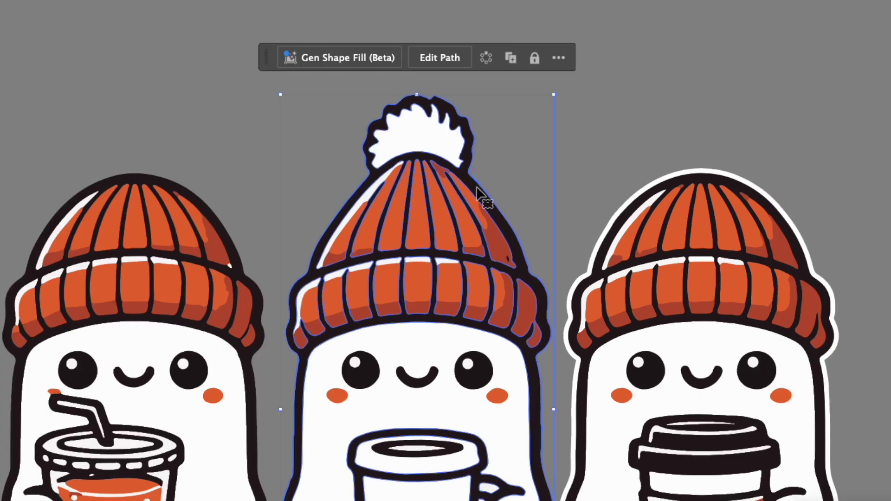
pyautogui.rightClick(478, 190)
pyautogui.click(507, 216)
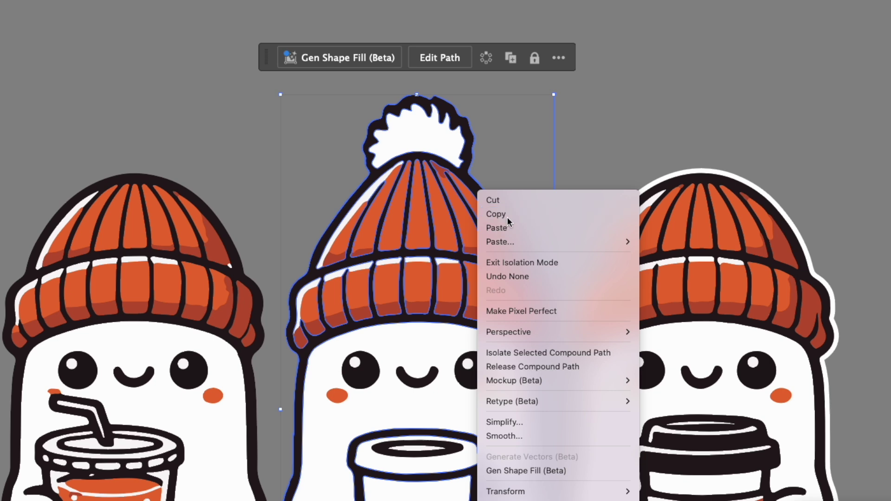
pyautogui.rightClick(493, 203)
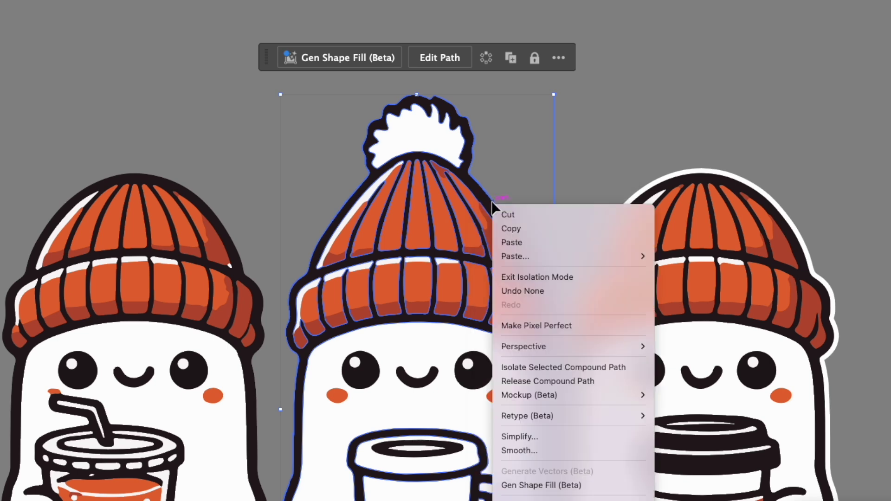
pyautogui.moveTo(520, 255)
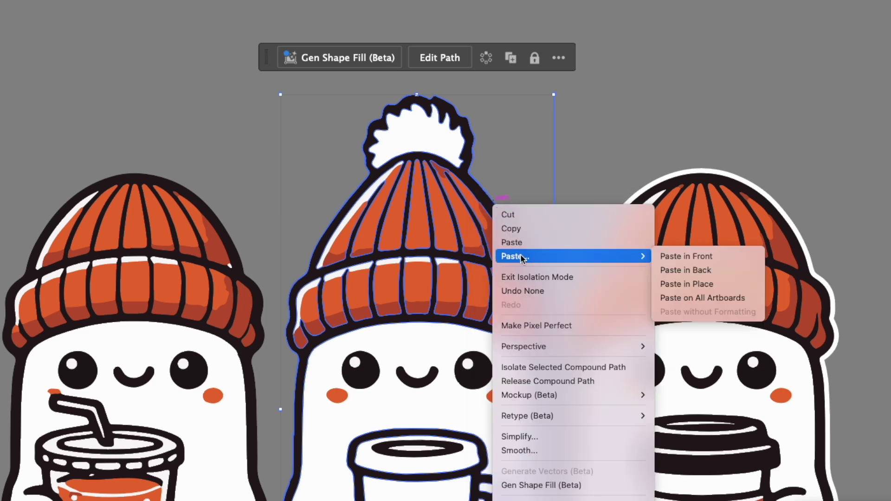
pyautogui.click(723, 272)
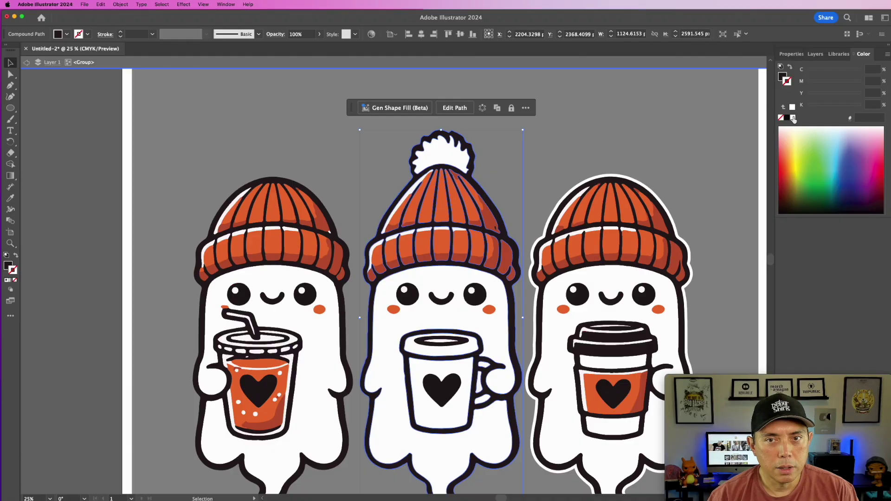
# Give the pasted copy of the middle ghost's outline a white 40 pt stroke and deselect it
pyautogui.click(793, 118)
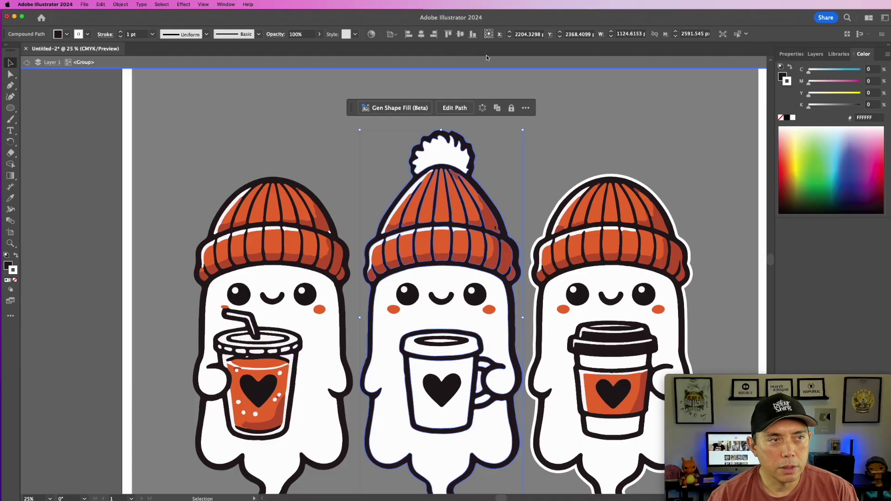
pyautogui.click(153, 35)
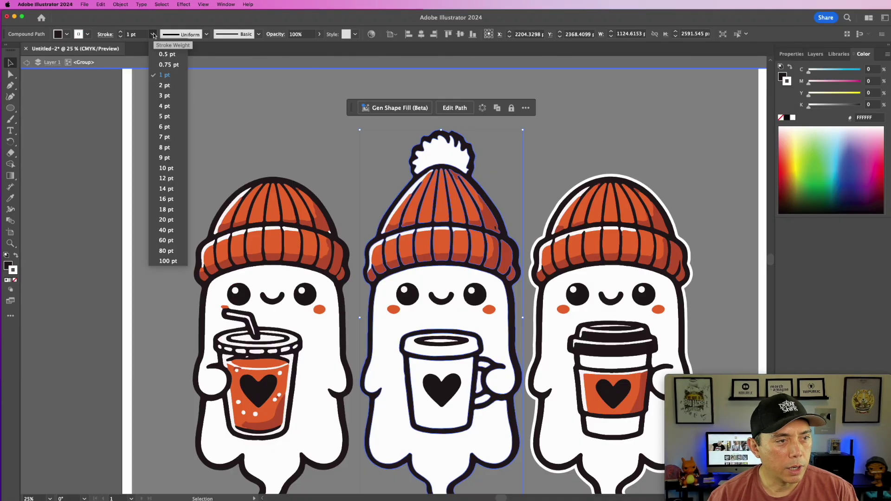
pyautogui.click(166, 231)
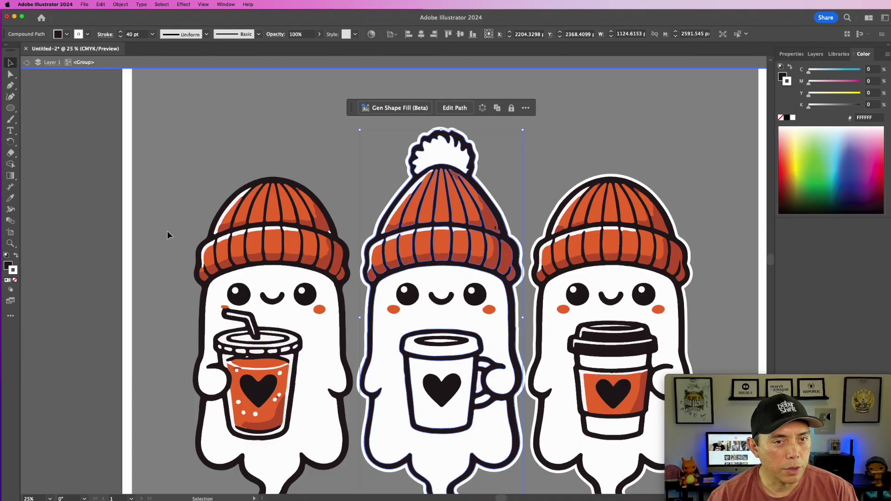
pyautogui.click(259, 132)
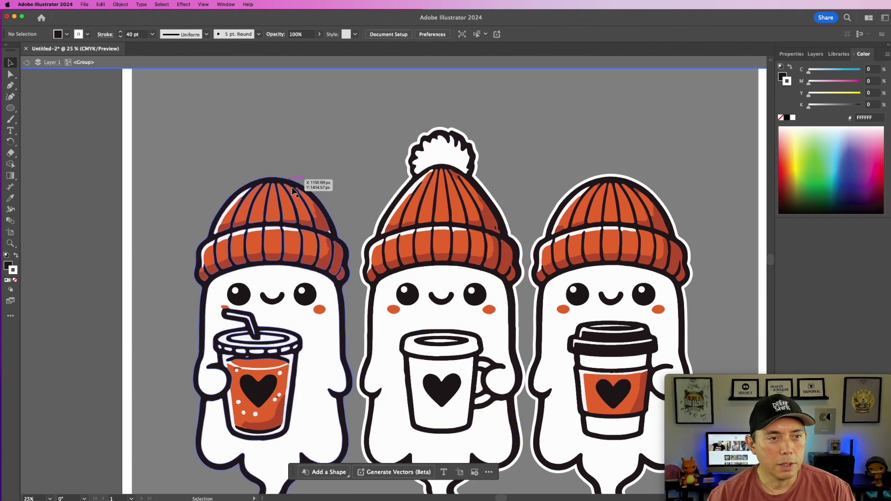
# Copy the leftmost ghost's black outline compound path and paste the copy in back
pyautogui.click(297, 176)
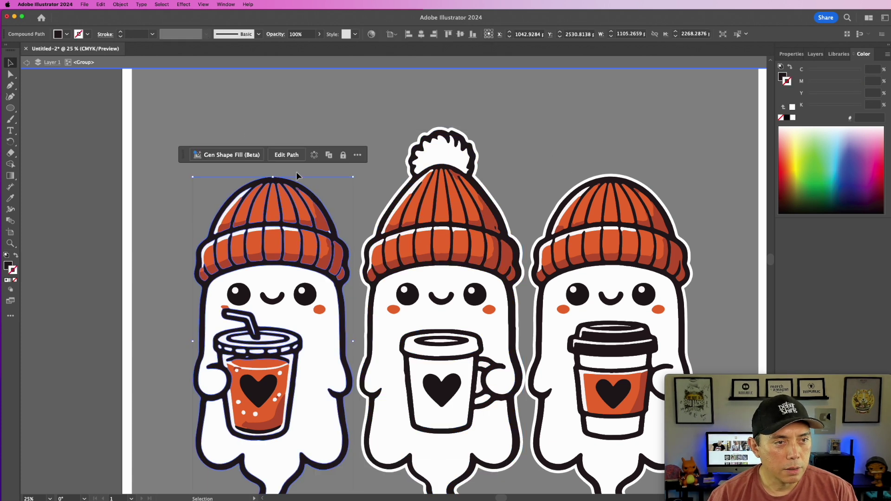
pyautogui.rightClick(311, 194)
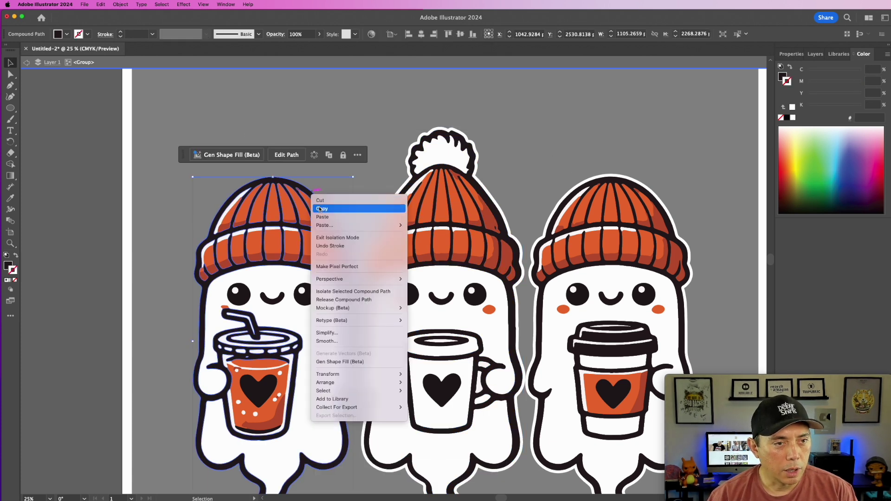
pyautogui.rightClick(318, 203)
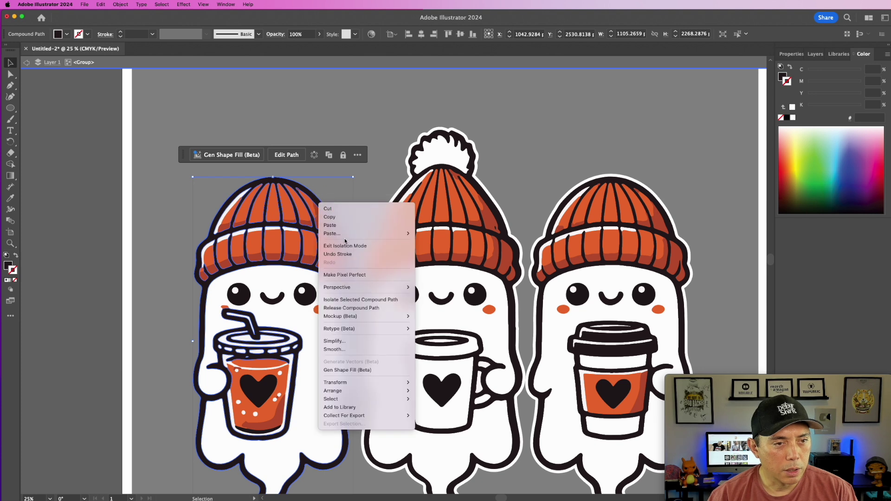
pyautogui.moveTo(371, 233)
pyautogui.click(444, 242)
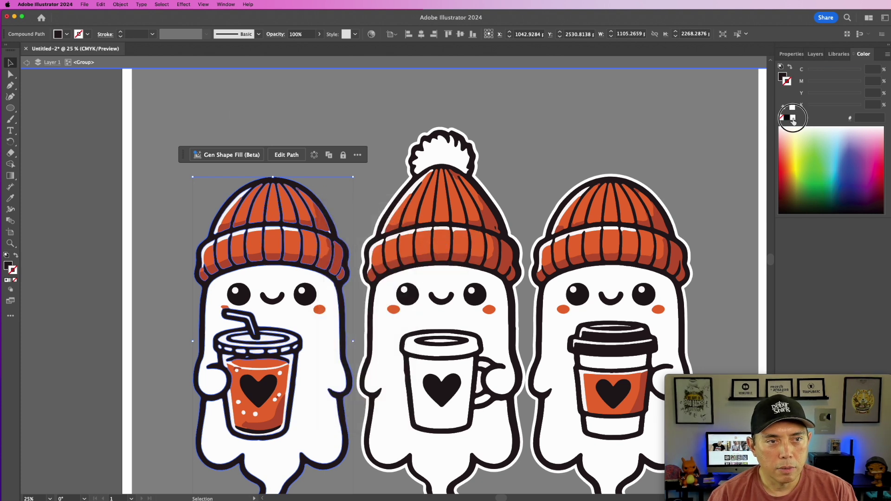
# Give the pasted copy of the leftmost ghost's outline a white stroke with a weight of 40 pt
pyautogui.click(793, 118)
pyautogui.click(152, 36)
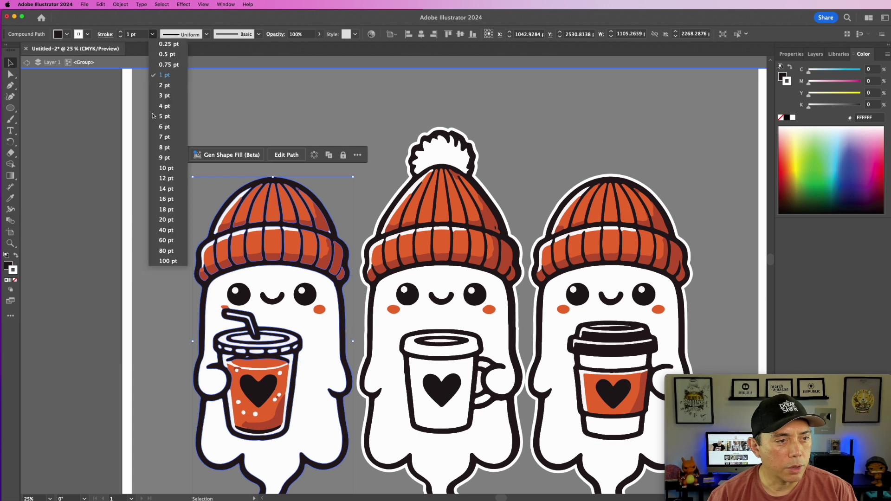
pyautogui.click(167, 230)
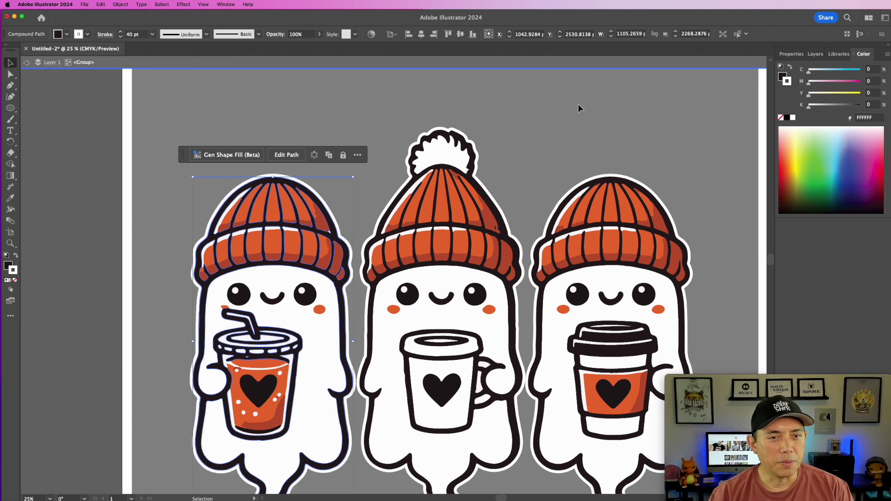
# Deselect the outline, exit isolation mode and change the grey background rectangle behind the ghosts to black
pyautogui.click(574, 167)
pyautogui.press('super+0')
pyautogui.press('super+equal')
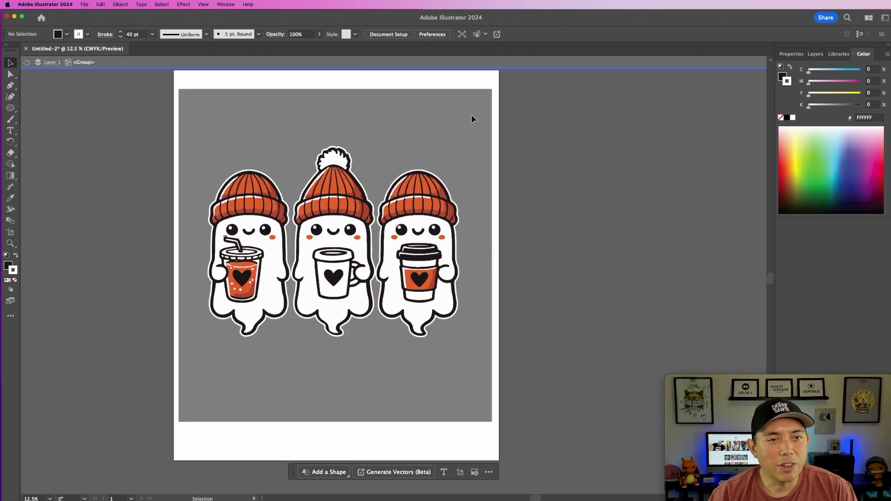
pyautogui.doubleClick(193, 108)
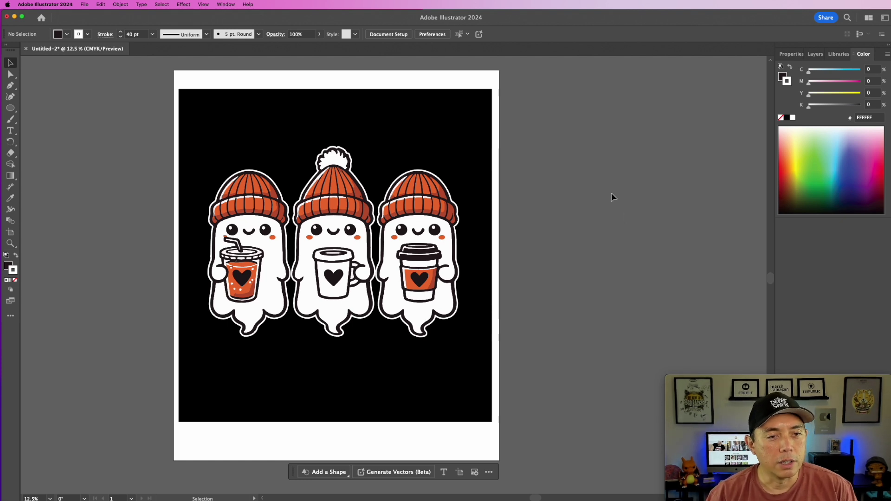
pyautogui.moveTo(544, 205); pyautogui.dragTo(642, 213)
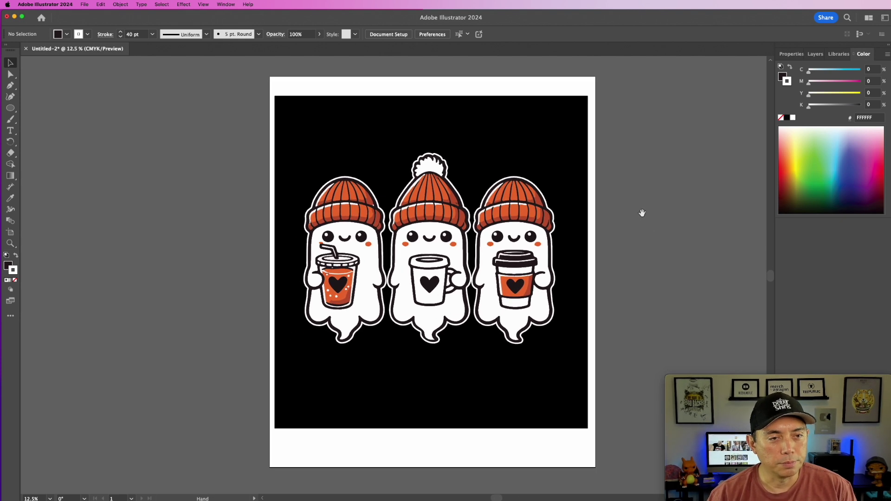
# Add the text "Spookta" on the black background above the ghosts and set its font size to 200 pt
pyautogui.click(11, 131)
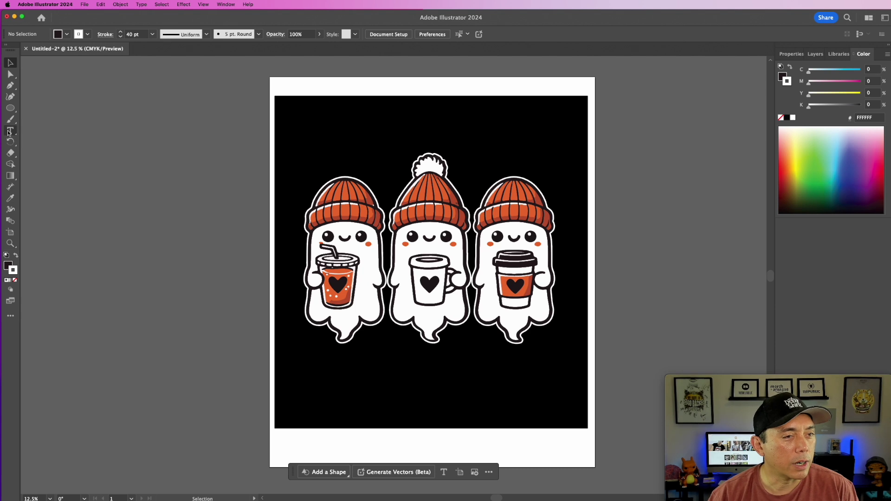
pyautogui.click(336, 132)
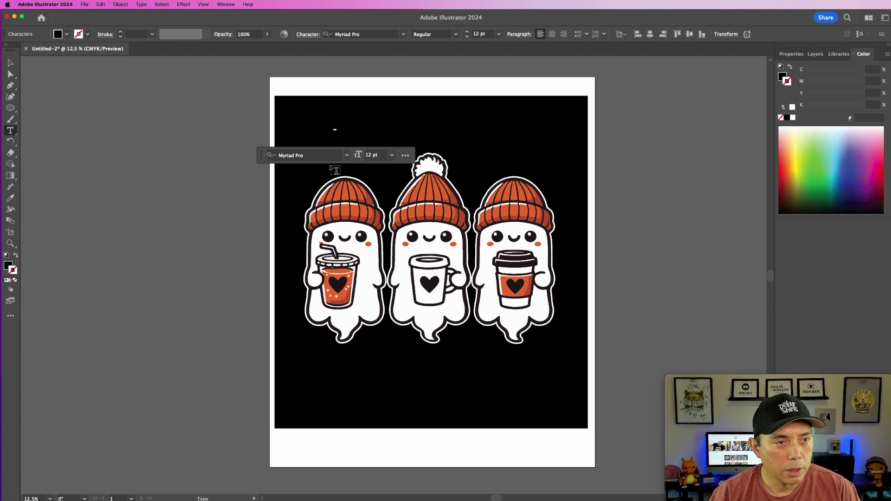
pyautogui.click(393, 156)
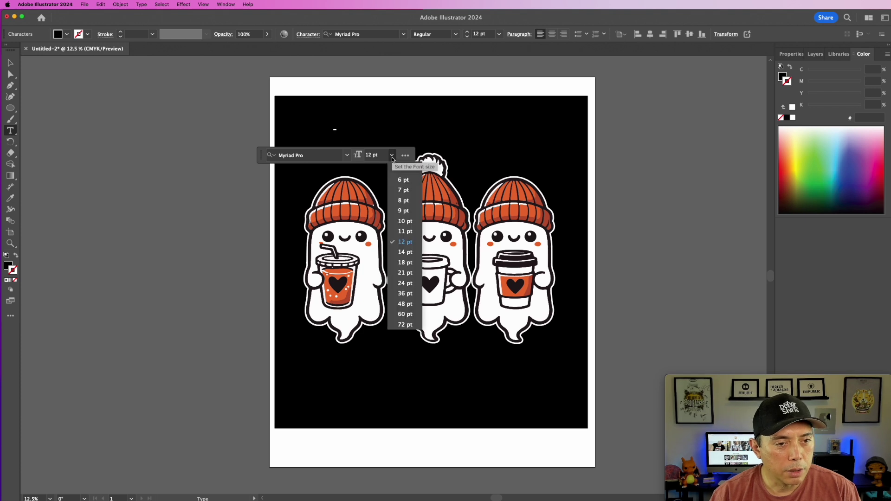
pyautogui.click(389, 156)
pyautogui.write('200')
pyautogui.press('Return')
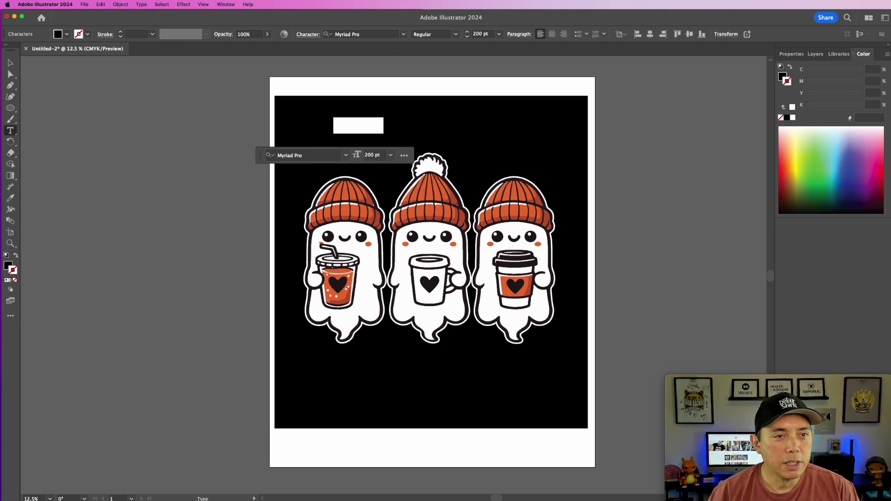
# Change the fill of the text above the ghosts to white
pyautogui.click(359, 126)
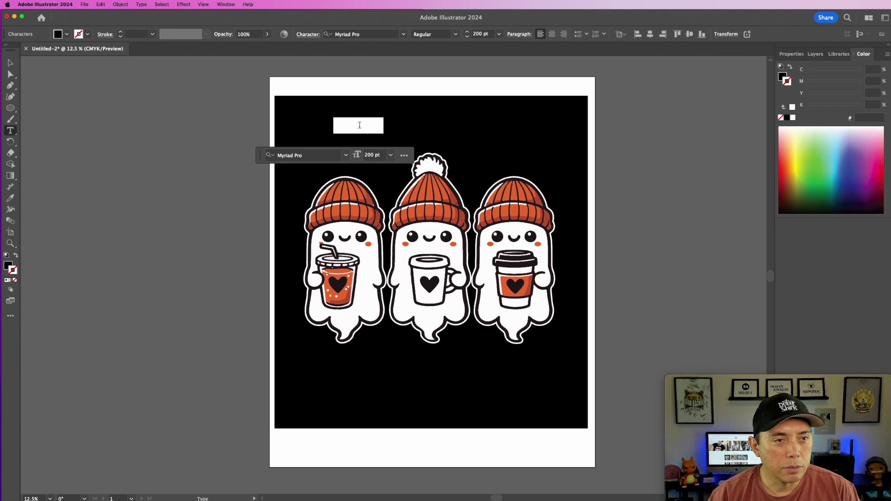
pyautogui.click(782, 77)
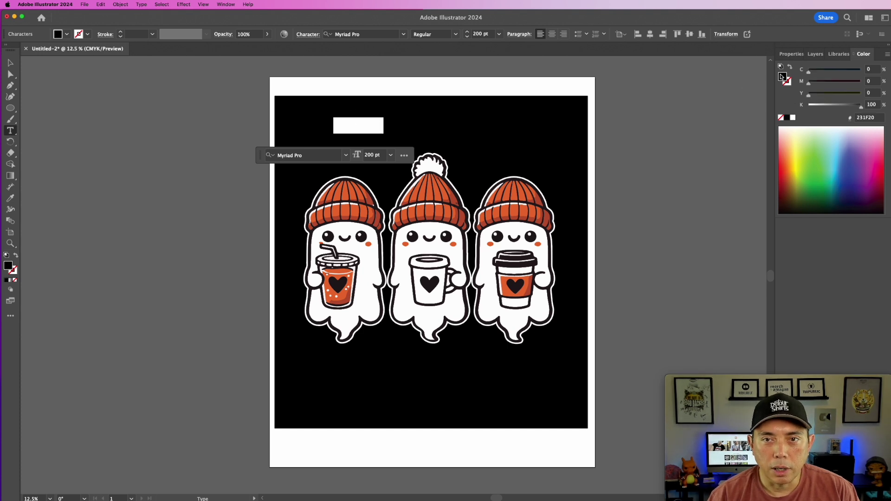
pyautogui.click(794, 118)
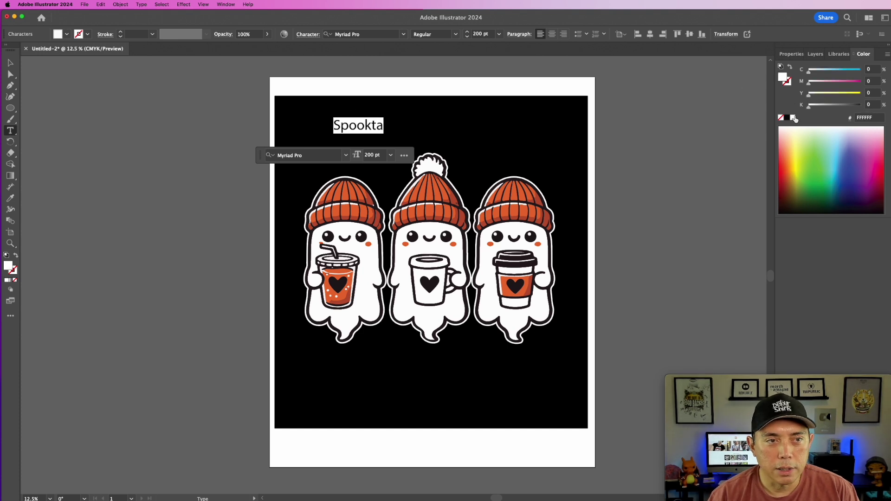
# Change the font of the "Spookta" text to BeausVarsity
pyautogui.click(384, 125)
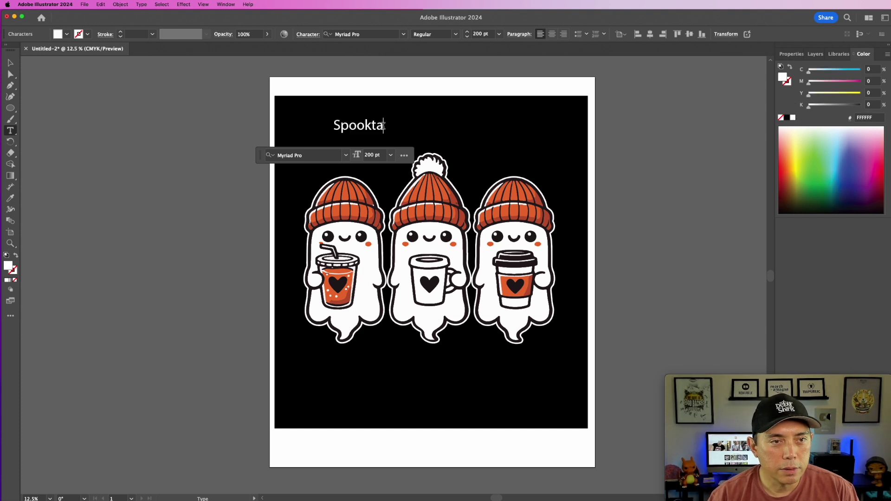
pyautogui.click(345, 155)
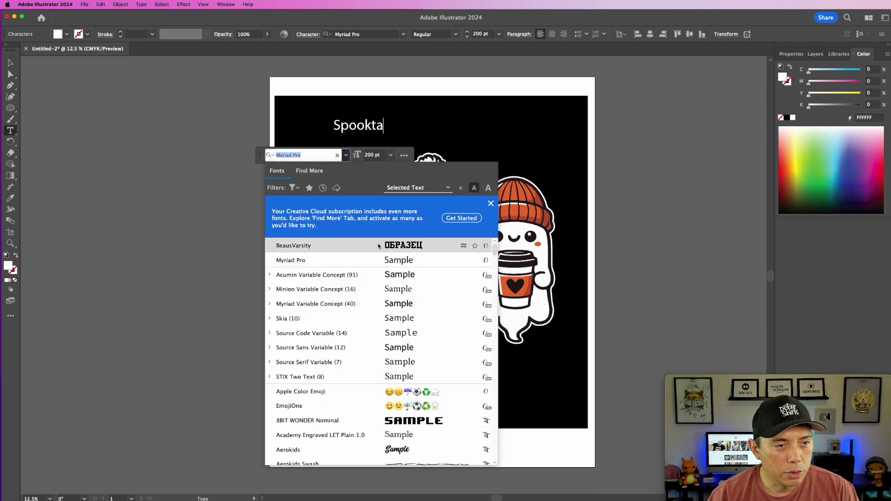
pyautogui.click(403, 245)
pyautogui.doubleClick(359, 125)
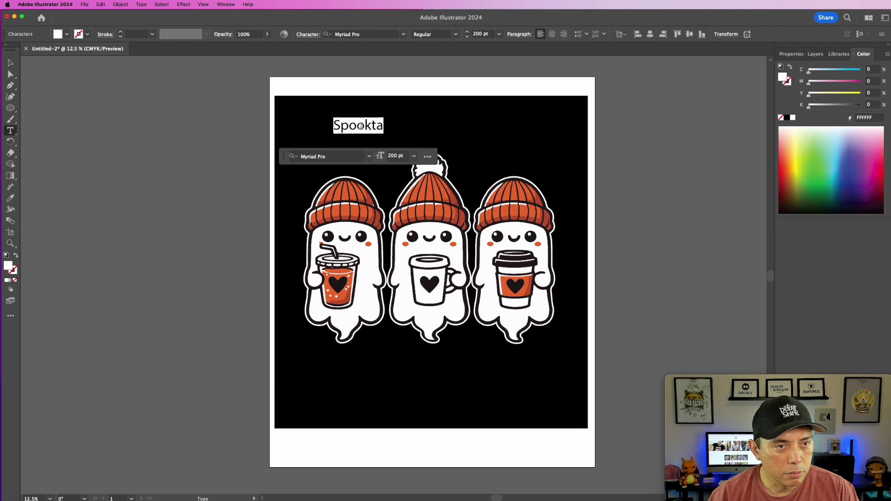
pyautogui.click(368, 158)
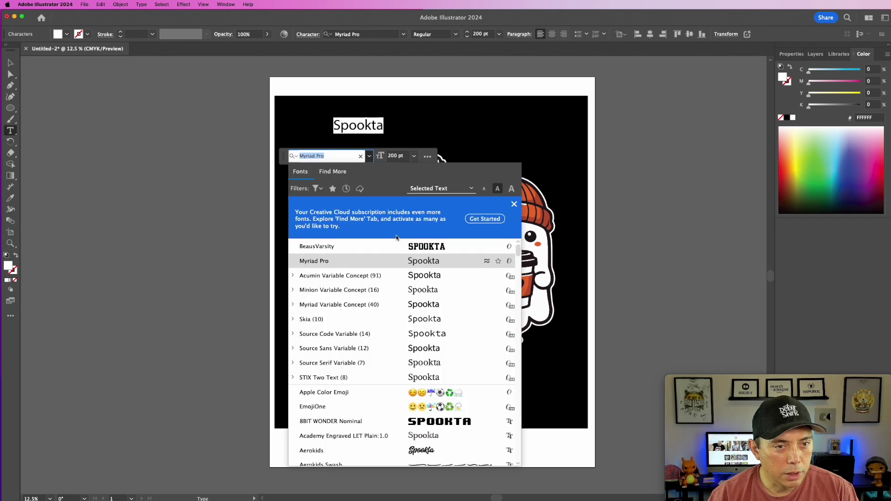
pyautogui.click(420, 246)
# Add "cular" to the end of the text to complete the word "Spooktacular" and finish text editing
pyautogui.click(386, 119)
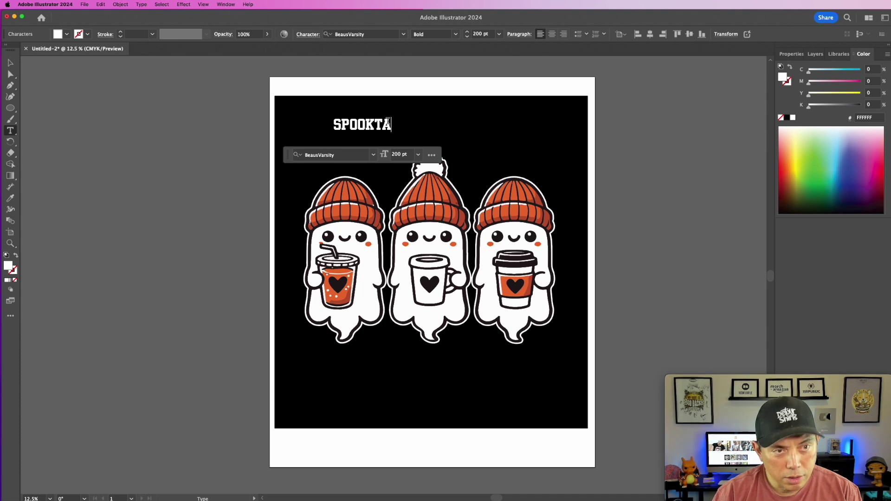
pyautogui.write('cular')
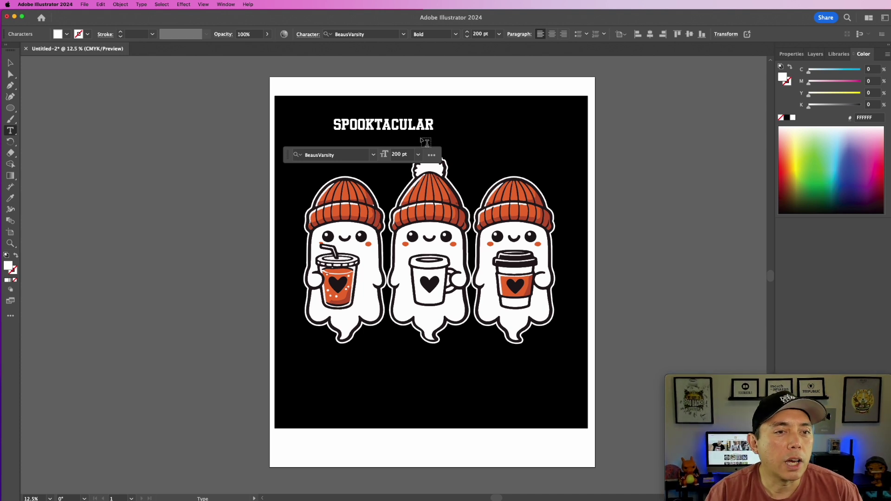
pyautogui.press('Escape')
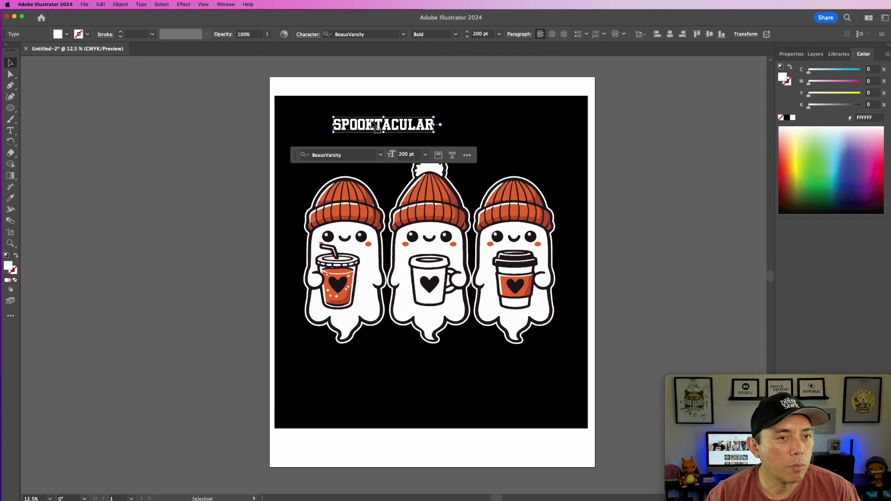
# Enlarge the SPOOKTACULAR text to about 567 pt so it spans slightly wider than the row of ghosts
pyautogui.moveTo(435, 132); pyautogui.dragTo(567, 160)
pyautogui.moveTo(325, 159); pyautogui.dragTo(298, 159)
pyautogui.moveTo(565, 162); pyautogui.dragTo(574, 160)
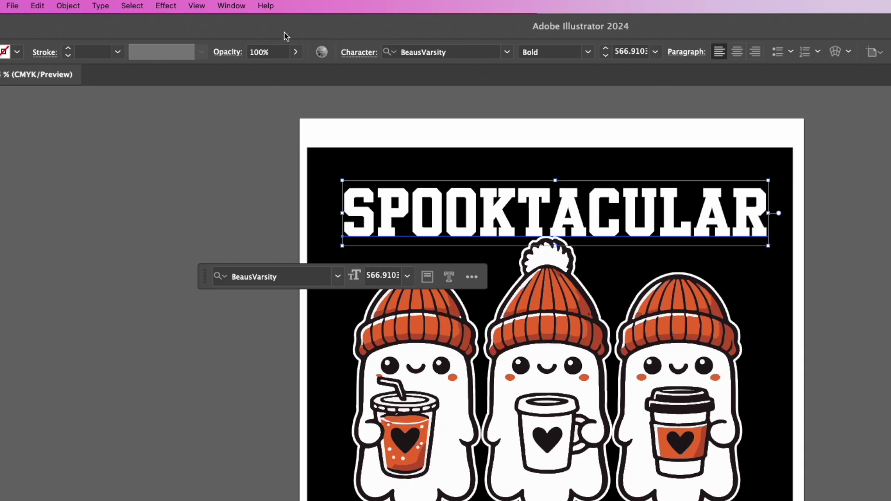
# Apply a horizontal Arch warp with 16% bend to the SPOOKTACULAR text and move it slightly down toward the ghosts
pyautogui.click(166, 6)
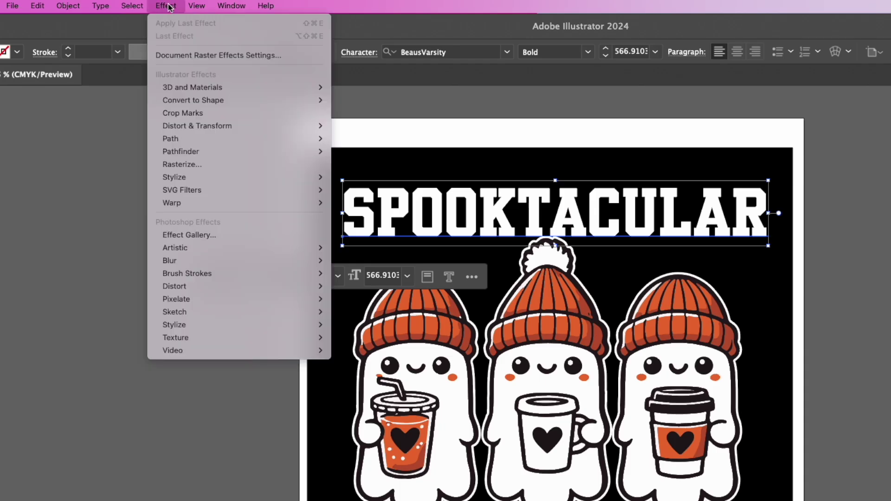
pyautogui.moveTo(180, 208)
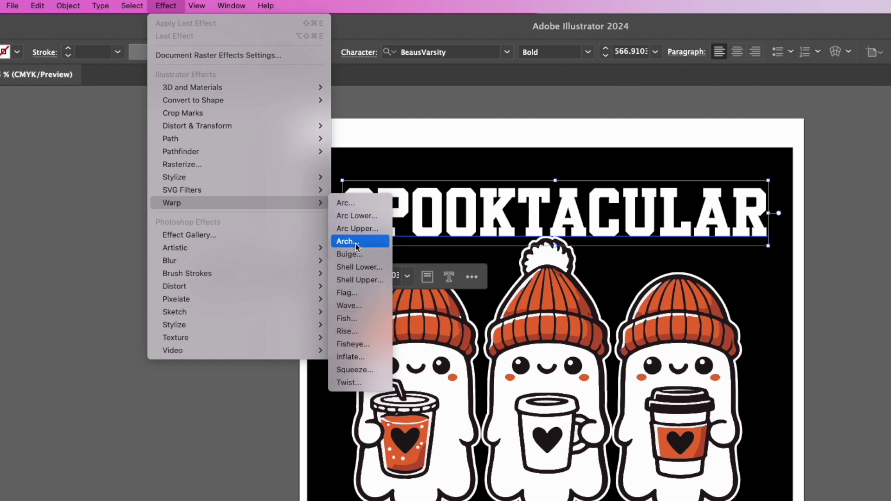
pyautogui.click(347, 203)
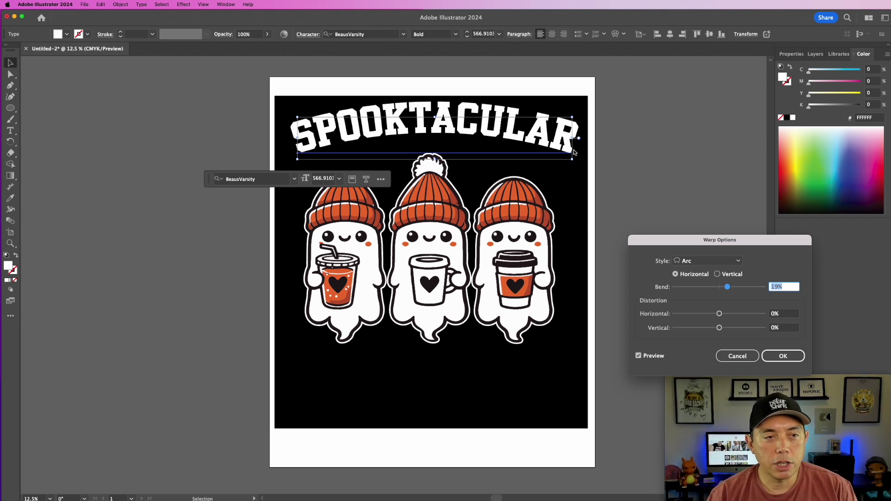
pyautogui.moveTo(727, 287)
pyautogui.mouseDown()
pyautogui.moveTo(701, 290)
pyautogui.moveTo(735, 289)
pyautogui.moveTo(726, 288)
pyautogui.mouseUp()
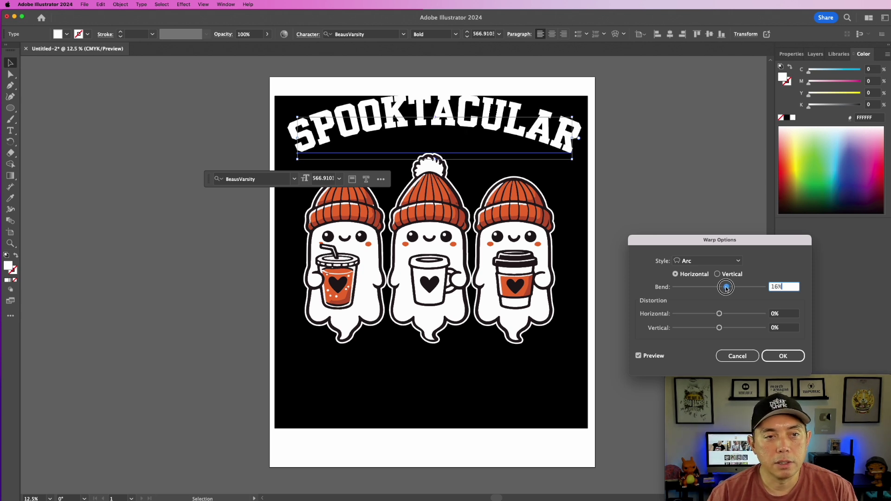
pyautogui.click(738, 263)
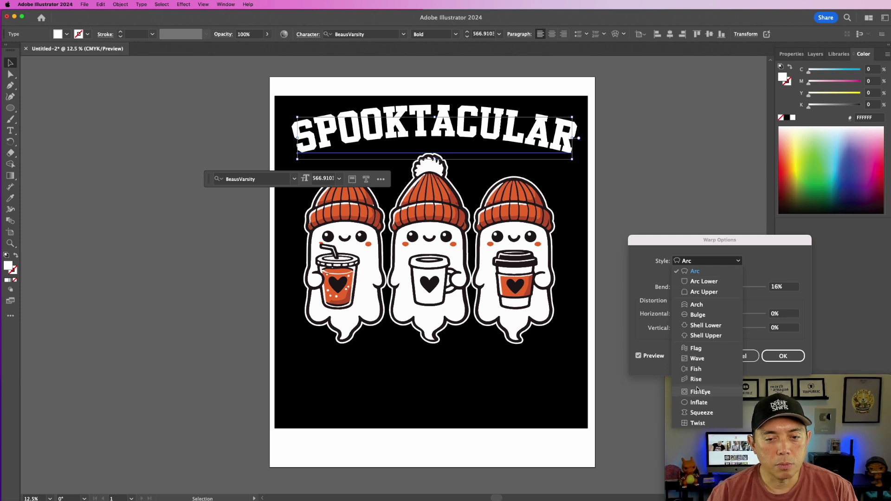
pyautogui.click(699, 307)
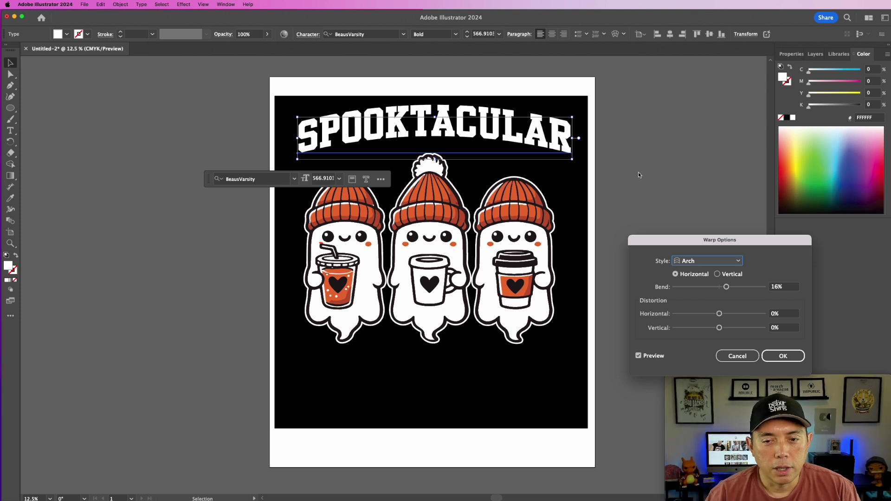
pyautogui.click(783, 356)
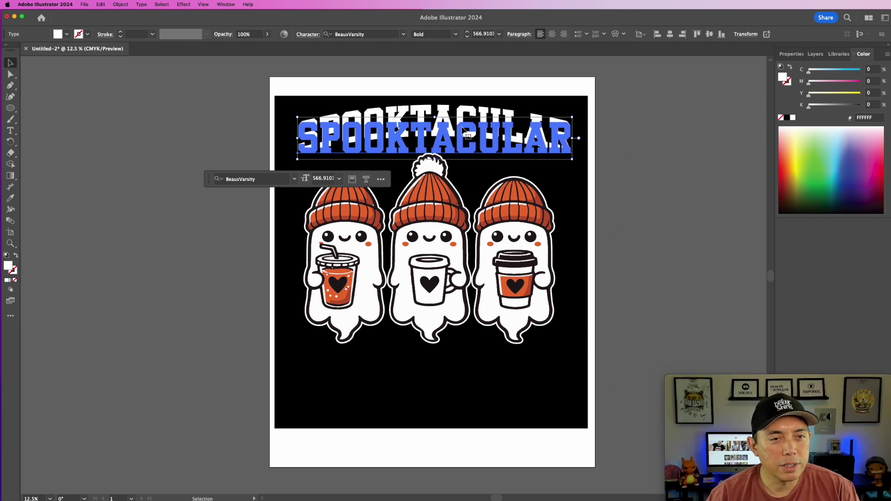
pyautogui.moveTo(449, 114); pyautogui.dragTo(440, 122)
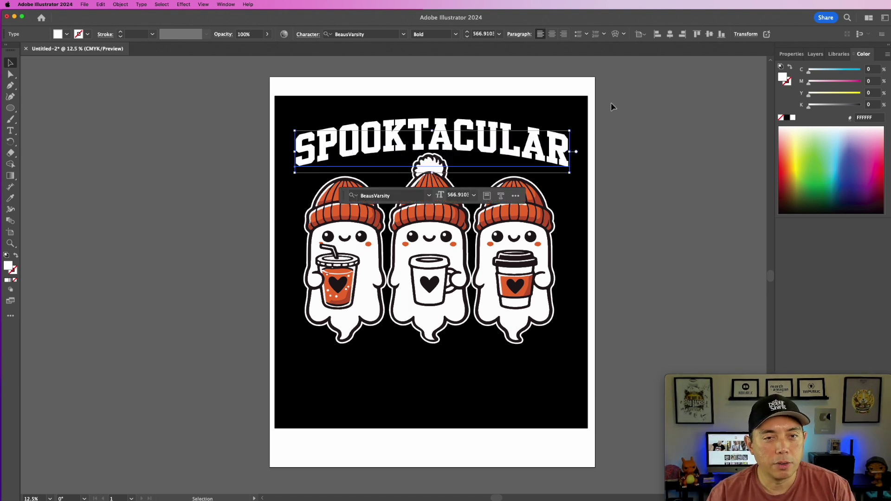
pyautogui.click(630, 120)
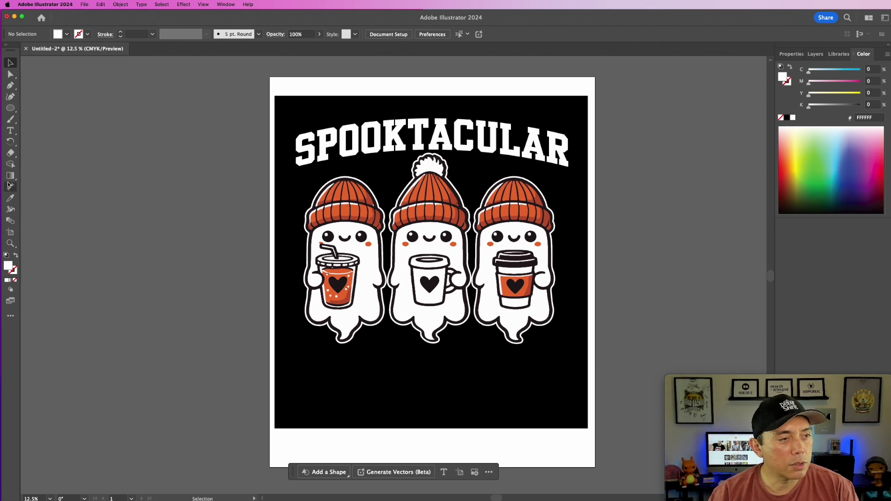
# Add the text "BREW CREW" below the ghosts in BeausVarsity with a white fill
pyautogui.click(11, 131)
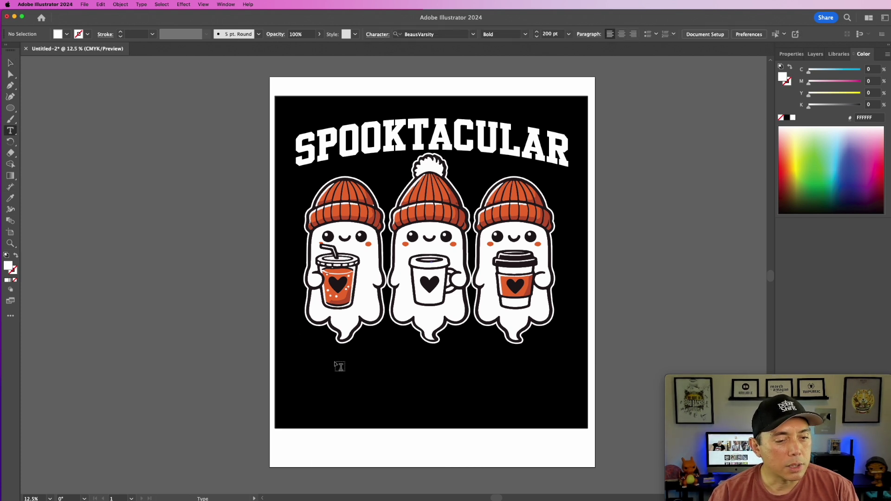
pyautogui.click(360, 376)
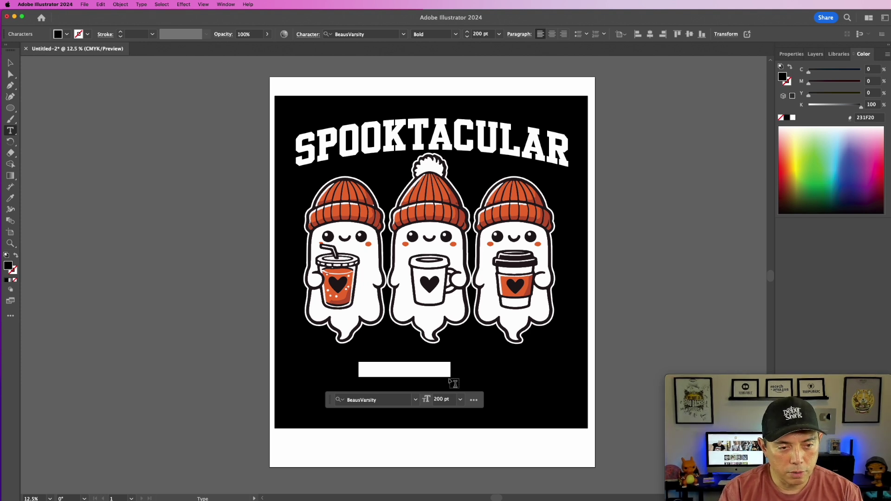
pyautogui.press('BackSpace')
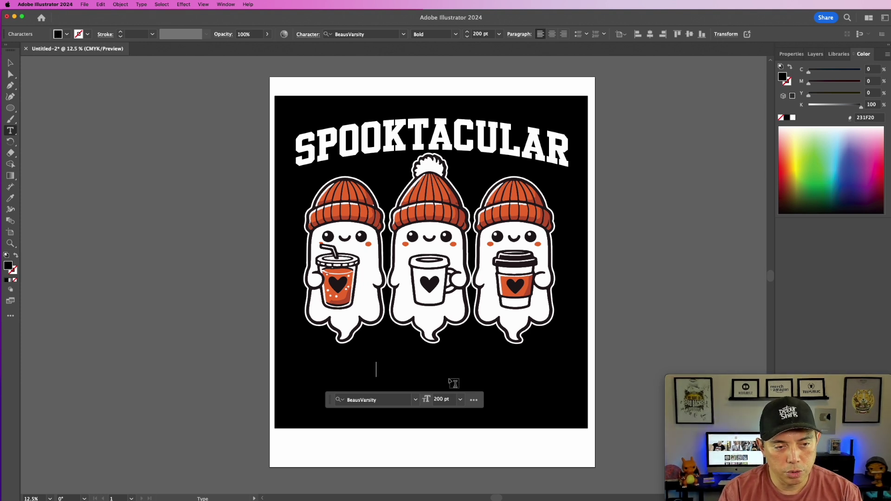
pyautogui.hotkey('ctrl', 'a')
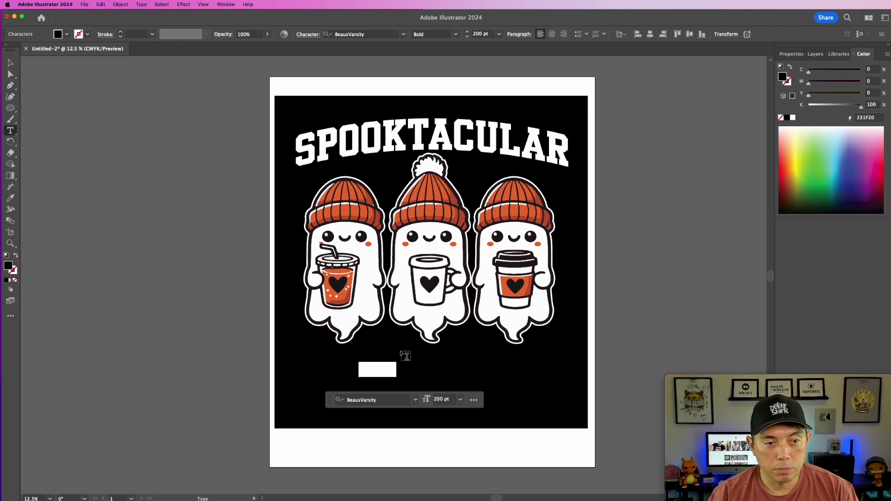
pyautogui.click(794, 119)
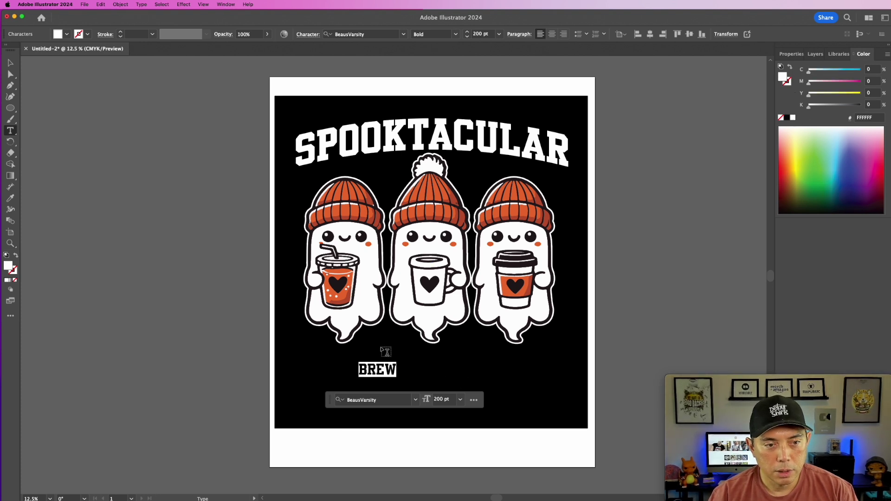
pyautogui.click(393, 369)
pyautogui.write('CREW')
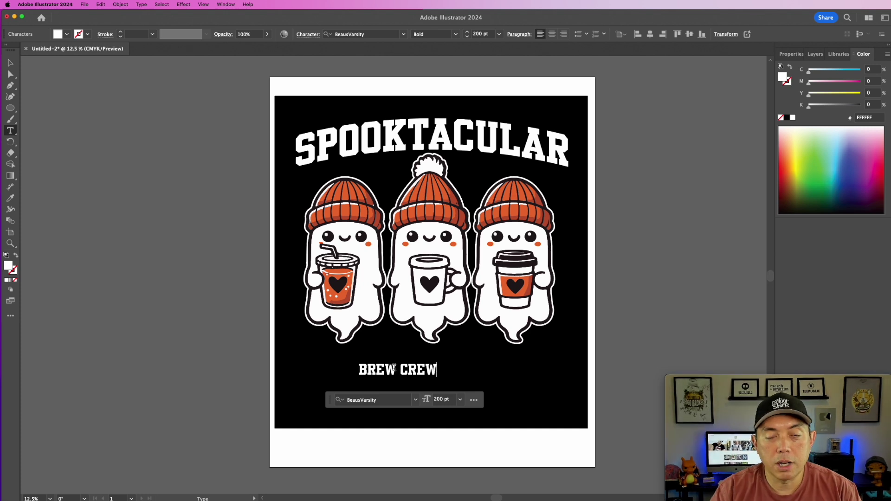
# Enlarge the BREW CREW text to about the width of the ghost row and place it centered beneath the ghosts
pyautogui.click(11, 63)
pyautogui.moveTo(441, 370); pyautogui.dragTo(571, 333)
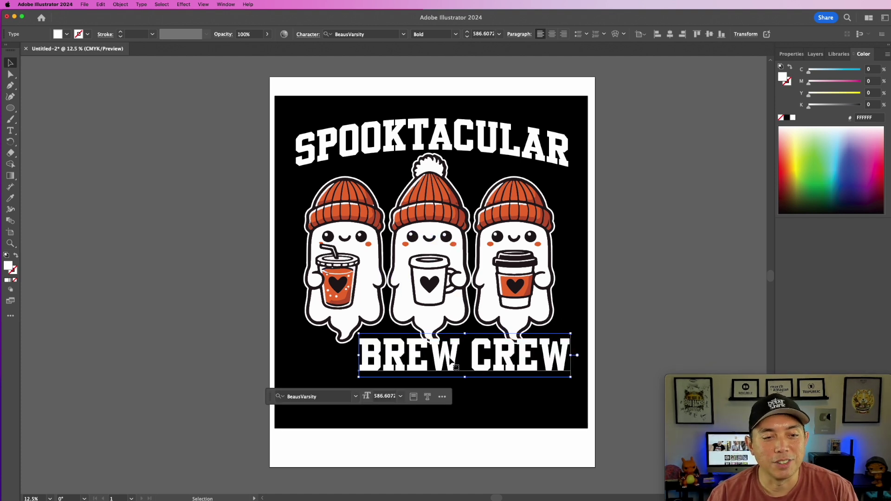
pyautogui.moveTo(489, 364); pyautogui.dragTo(436, 376)
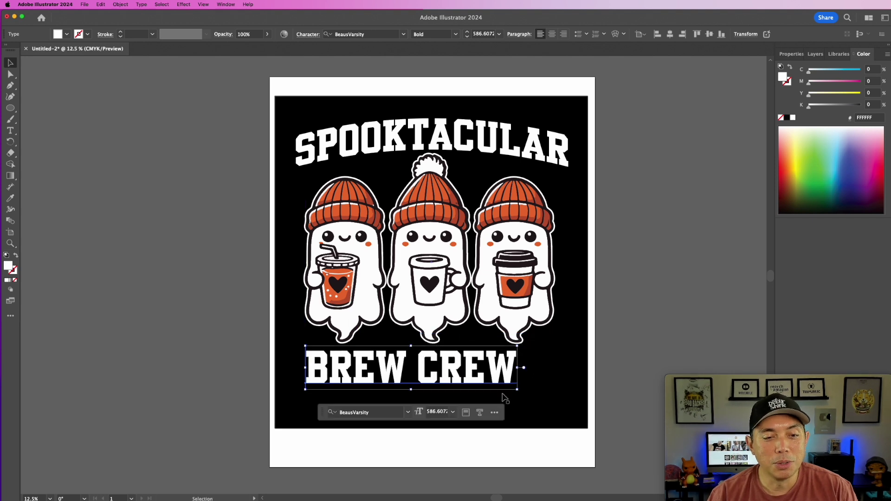
pyautogui.moveTo(516, 389); pyautogui.dragTo(560, 395)
pyautogui.moveTo(486, 370); pyautogui.dragTo(485, 371)
pyautogui.click(651, 238)
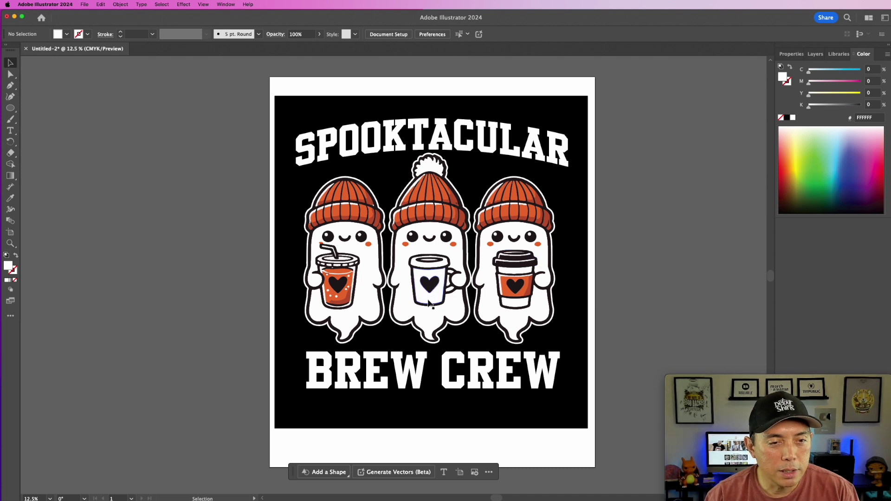
# Recolor the heart on the middle ghost's mug with the orange sampled from its cheek using the Eyedropper, and deselect it
pyautogui.scroll(4, 428, 290)
pyautogui.doubleClick(446, 283)
pyautogui.moveTo(841, 98); pyautogui.dragTo(808, 106)
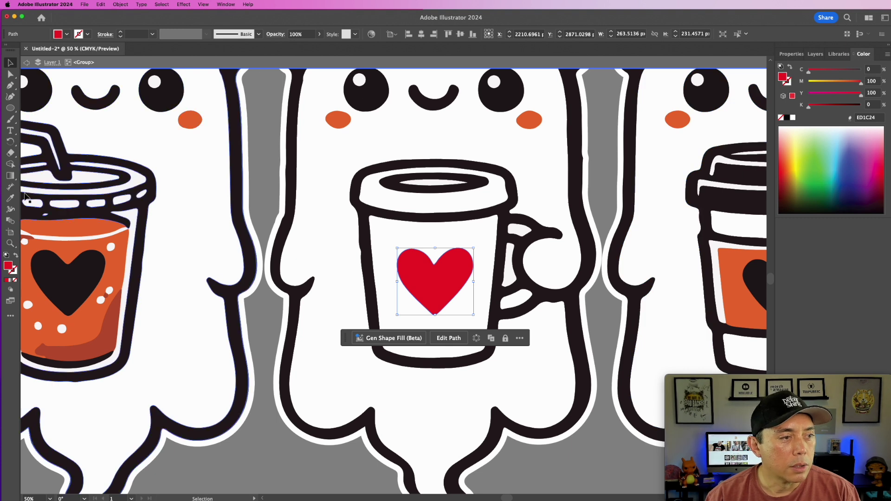
pyautogui.click(9, 199)
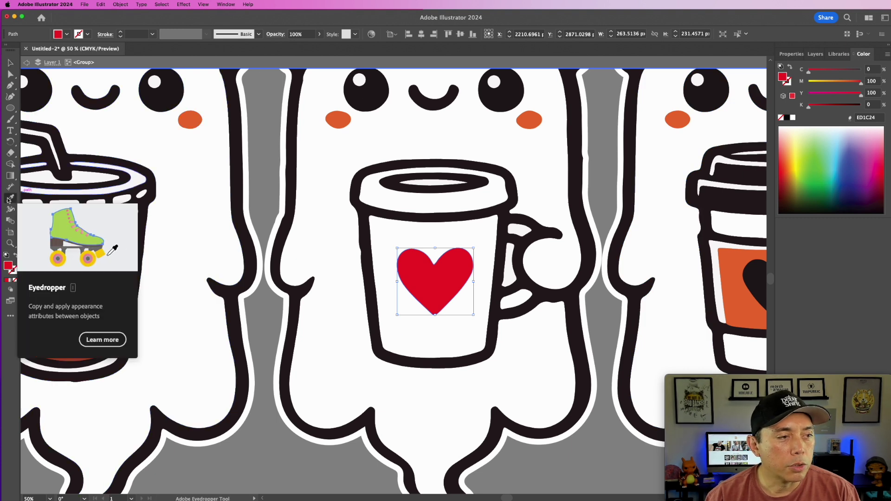
pyautogui.click(342, 118)
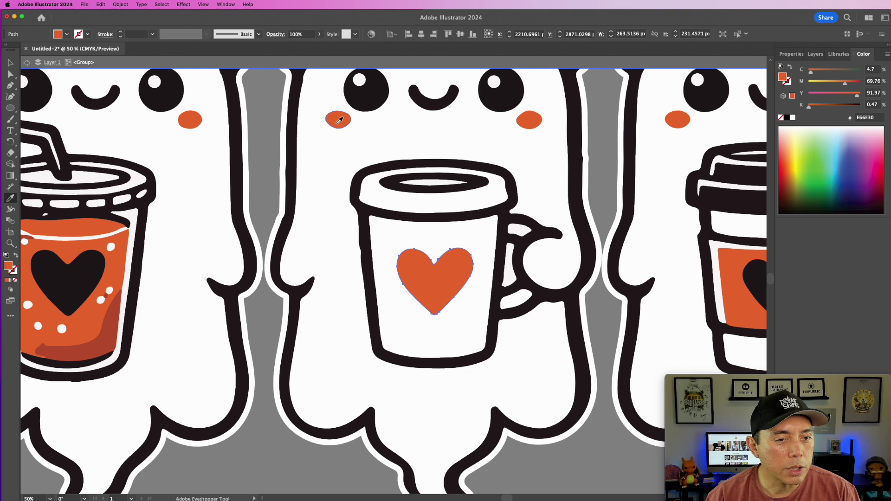
pyautogui.scroll(-3, 511, 238)
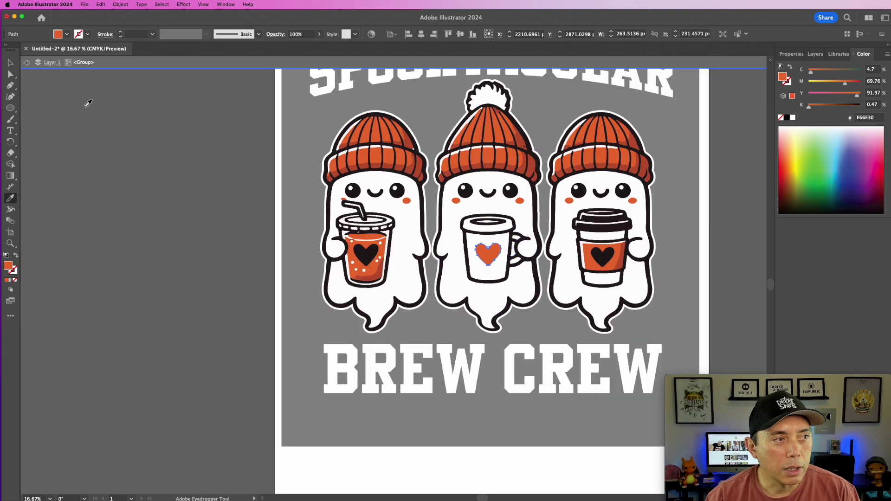
pyautogui.click(11, 62)
pyautogui.click(315, 229)
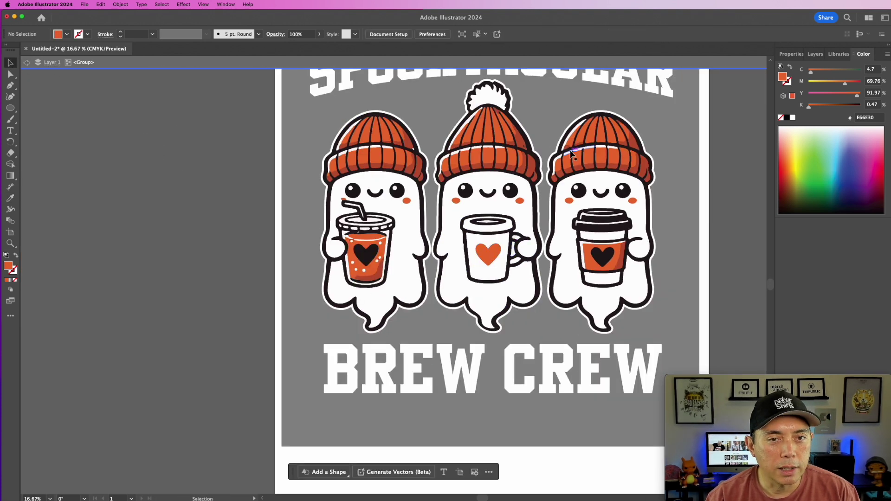
# Exit the isolated ghost group and delete the black background rectangle behind the design
pyautogui.scroll(2, 620, 143)
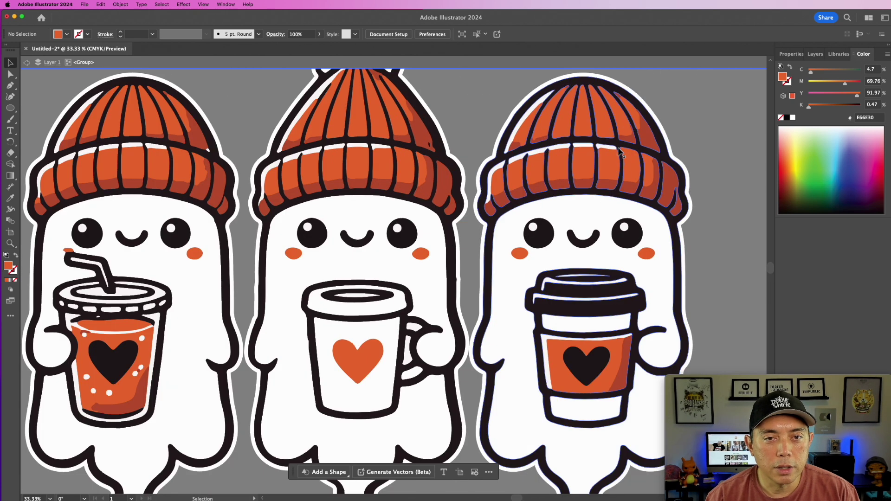
pyautogui.scroll(-2, 499, 157)
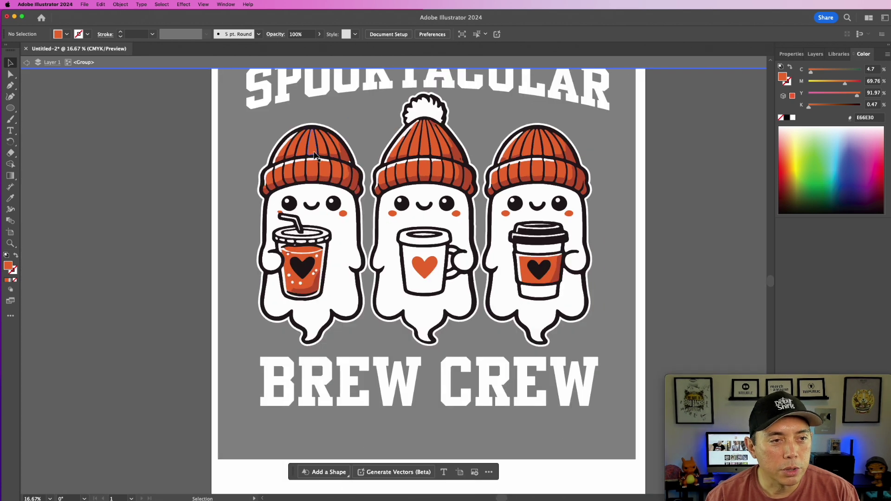
pyautogui.scroll(-1, 378, 185)
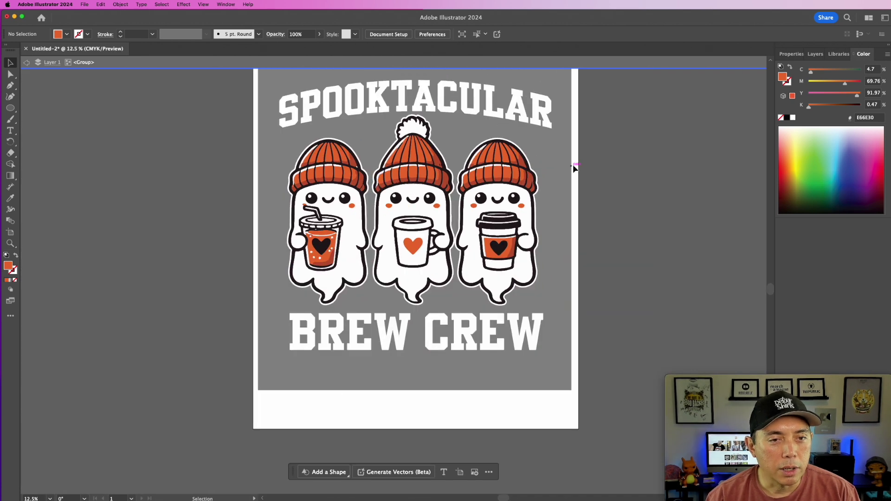
pyautogui.scroll(3, 560, 207)
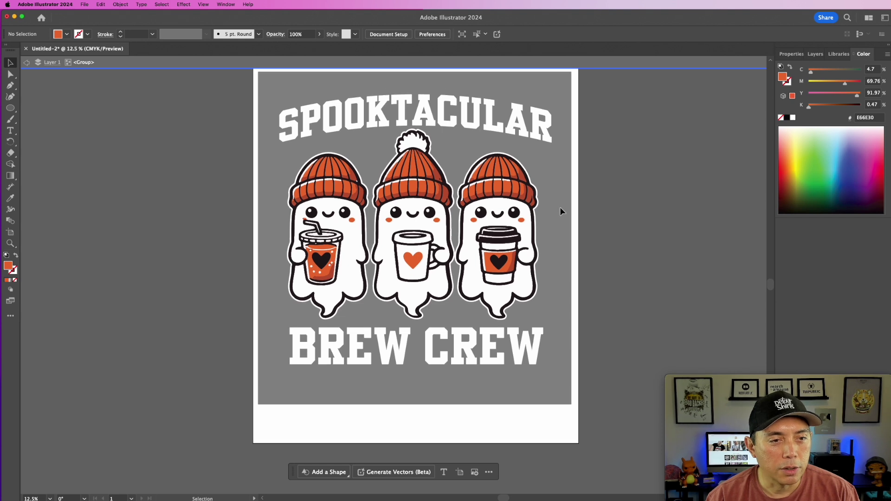
pyautogui.doubleClick(626, 161)
pyautogui.scroll(1, 196, 107)
pyautogui.click(283, 98)
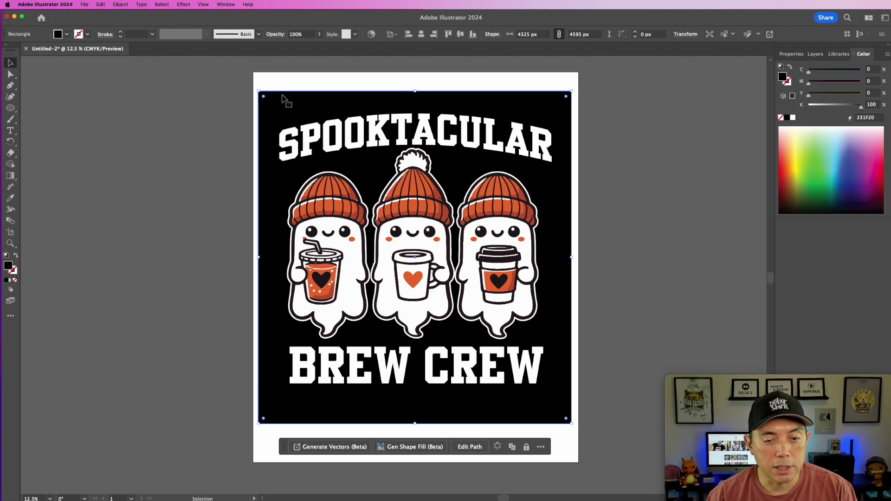
pyautogui.press('Delete')
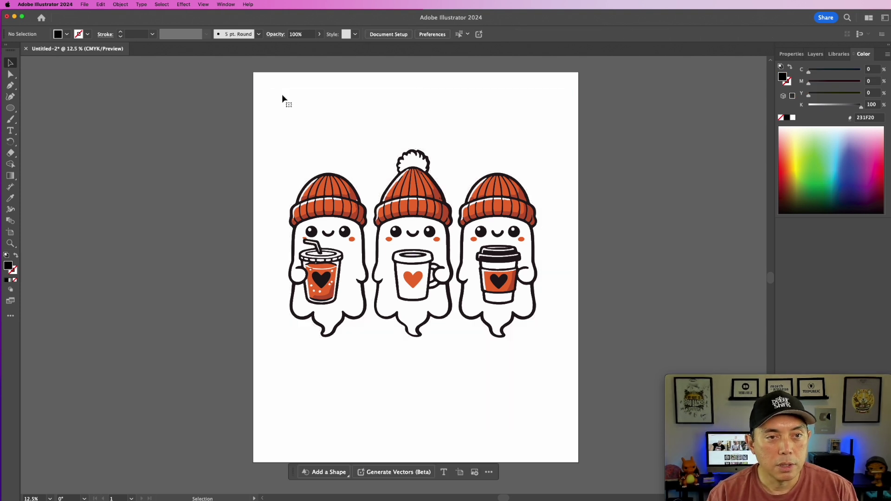
# Export the design to the Desktop in PNG format under the file name "Spooktacular Test"
pyautogui.click(84, 5)
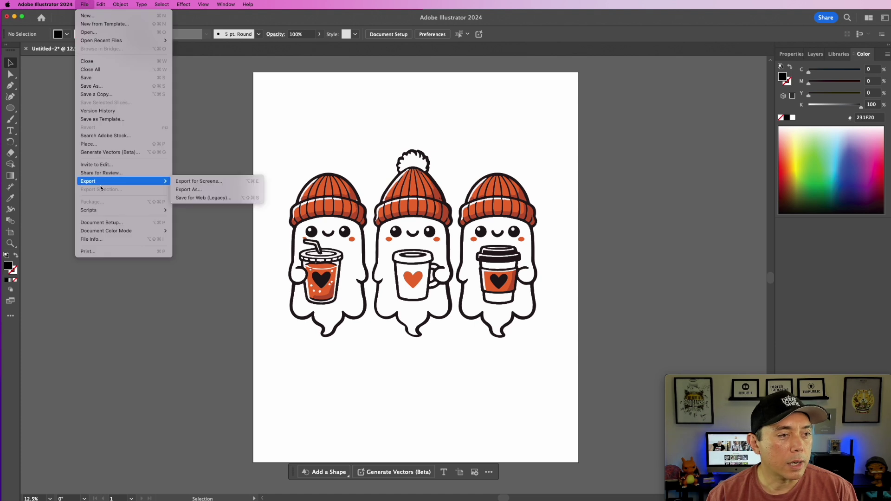
pyautogui.moveTo(145, 182)
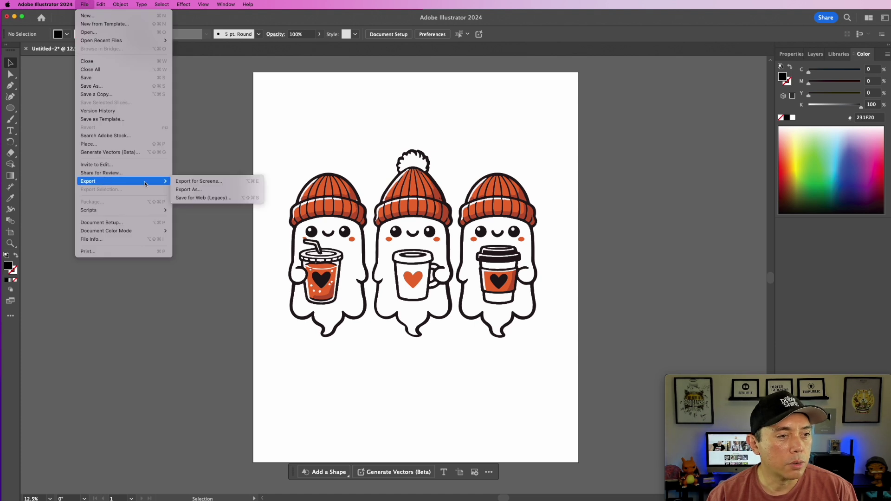
pyautogui.click(190, 190)
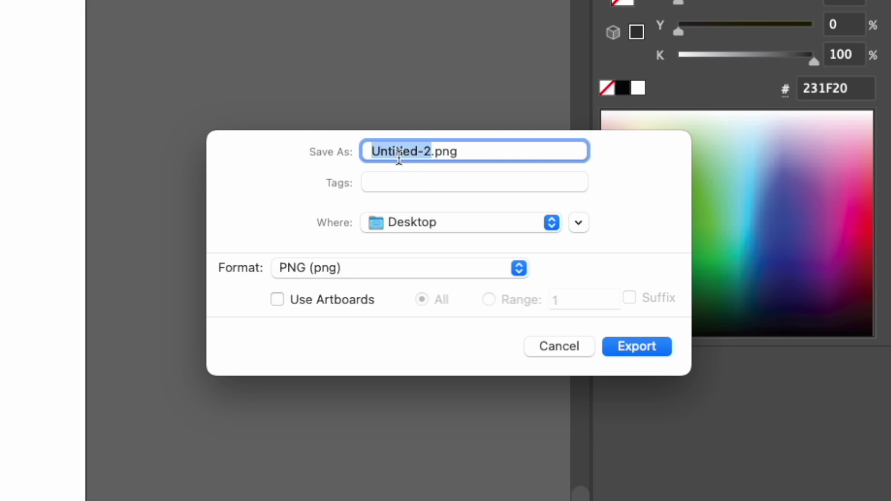
pyautogui.write('Spook')
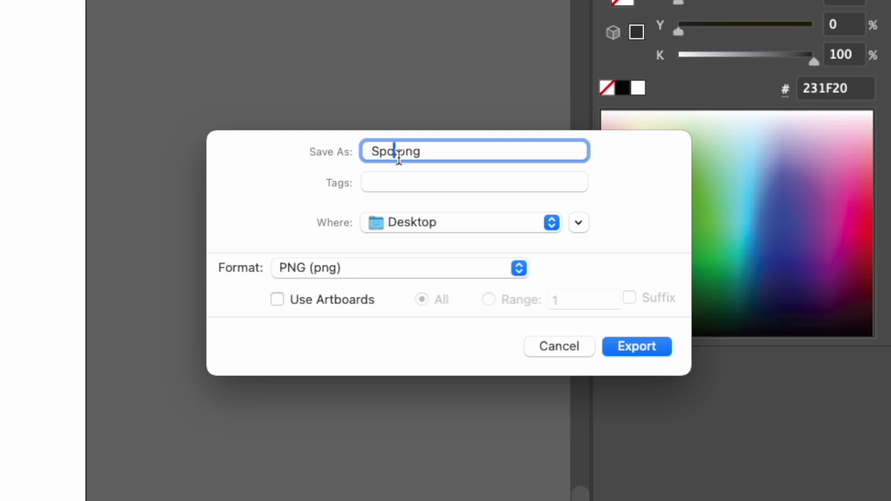
pyautogui.write('tacular Test')
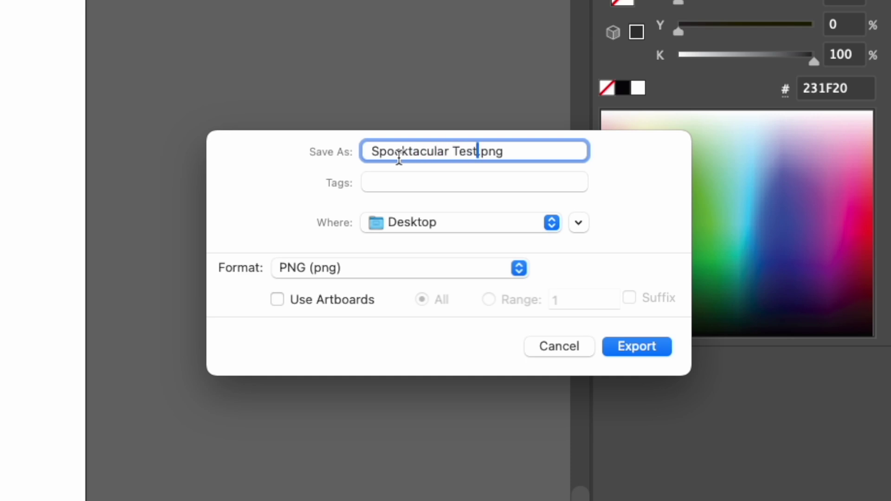
pyautogui.click(653, 346)
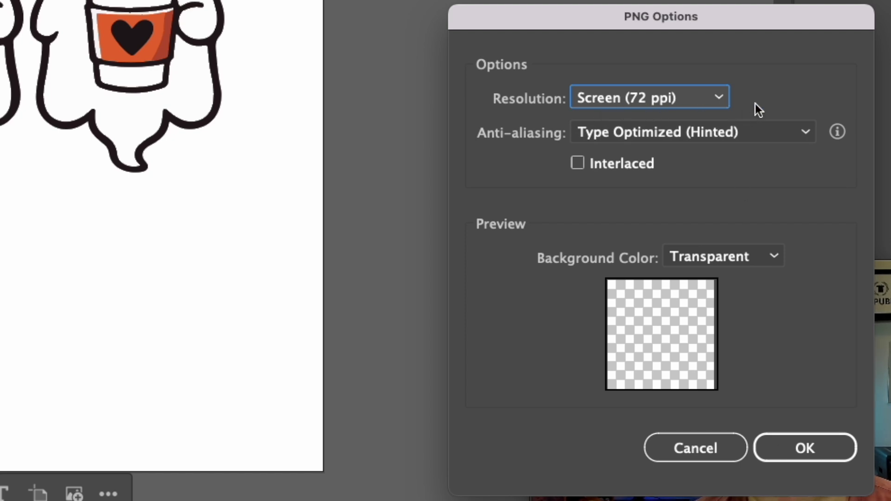
# Set the PNG resolution to High (300 ppi) and finish the export with a transparent background
pyautogui.click(722, 100)
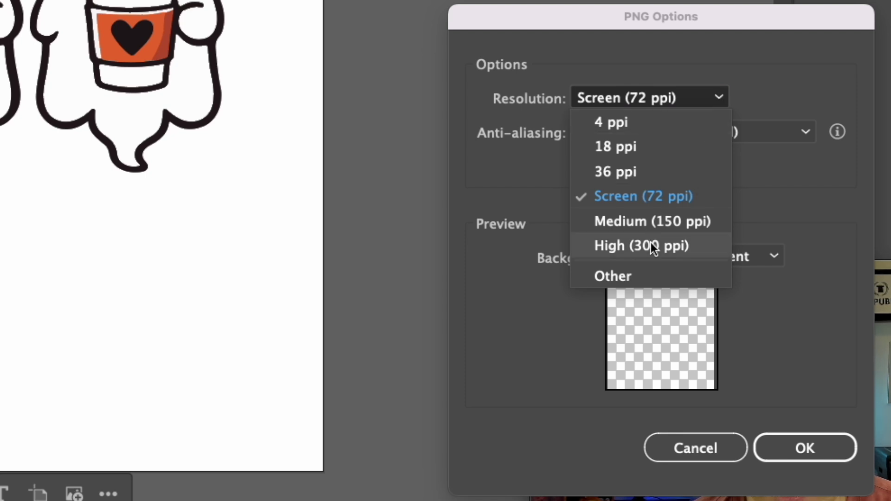
pyautogui.click(665, 247)
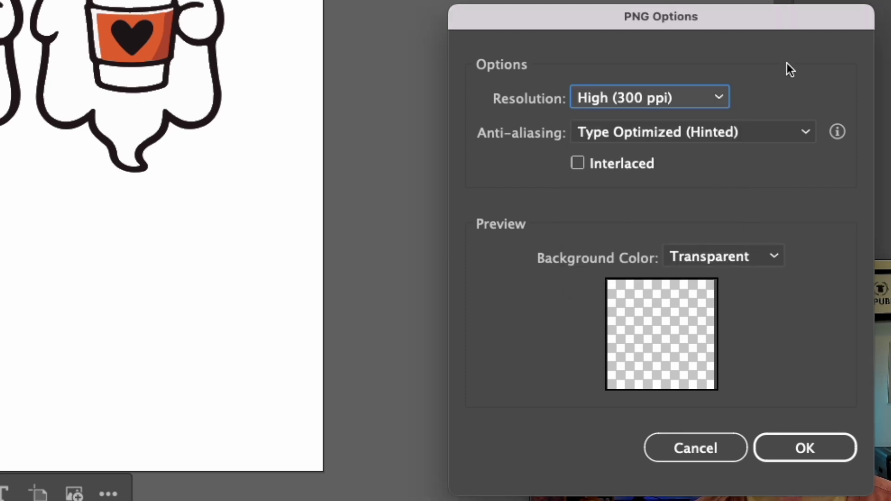
pyautogui.click(793, 451)
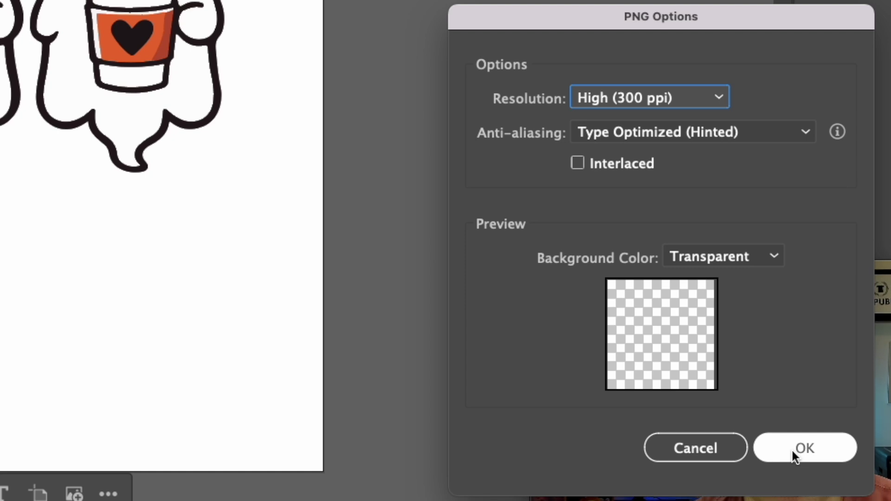
pyautogui.click(793, 451)
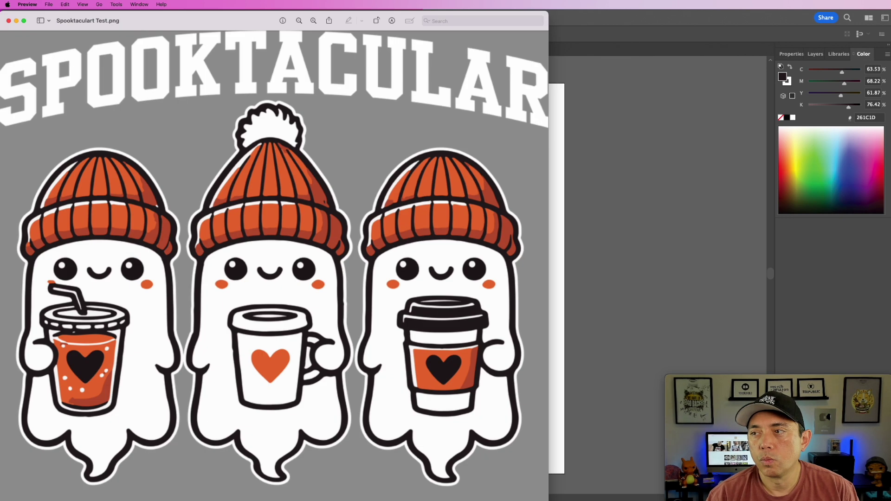
# Arrange and resize the Preview window over the artboard to examine the whole exported PNG, including both lines of lettering
pyautogui.moveTo(222, 20); pyautogui.dragTo(417, 29)
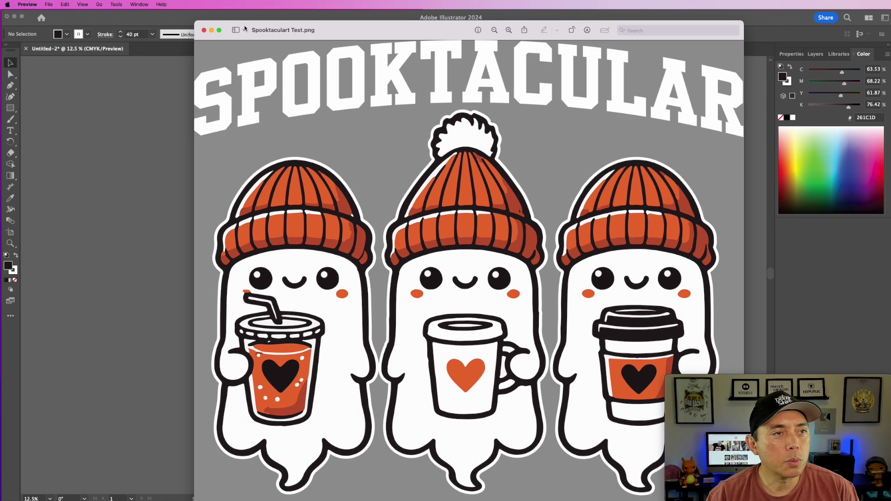
pyautogui.moveTo(200, 21); pyautogui.dragTo(412, 258)
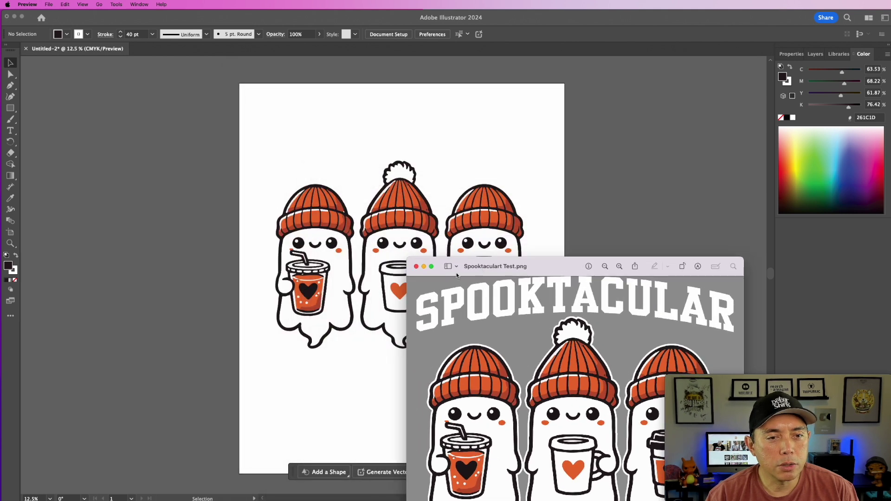
pyautogui.moveTo(553, 268); pyautogui.dragTo(404, 87)
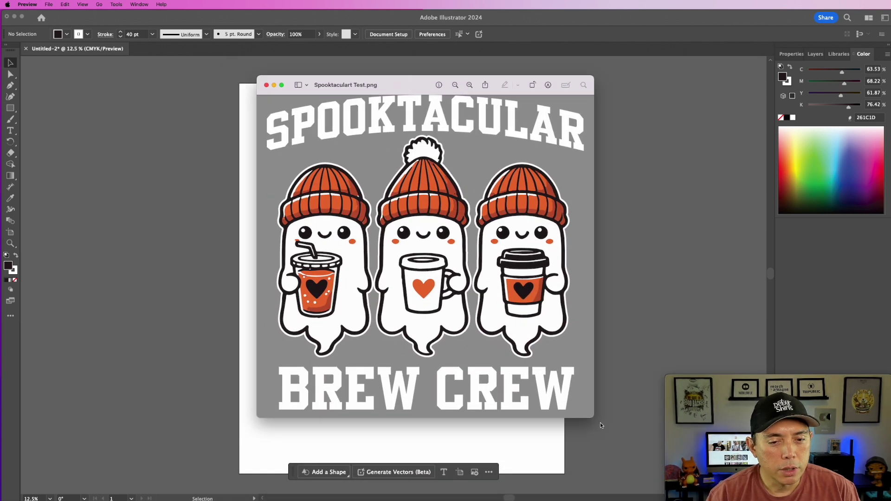
pyautogui.moveTo(593, 418); pyautogui.dragTo(626, 456)
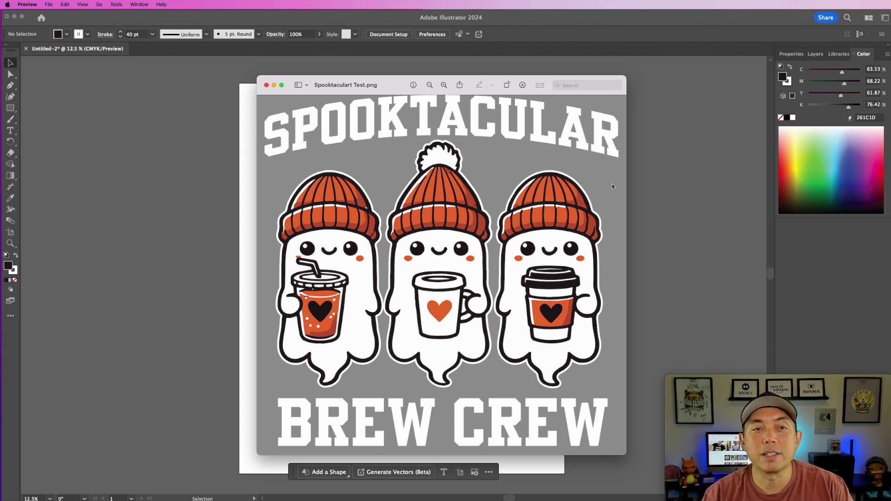
pyautogui.moveTo(627, 220); pyautogui.dragTo(669, 218)
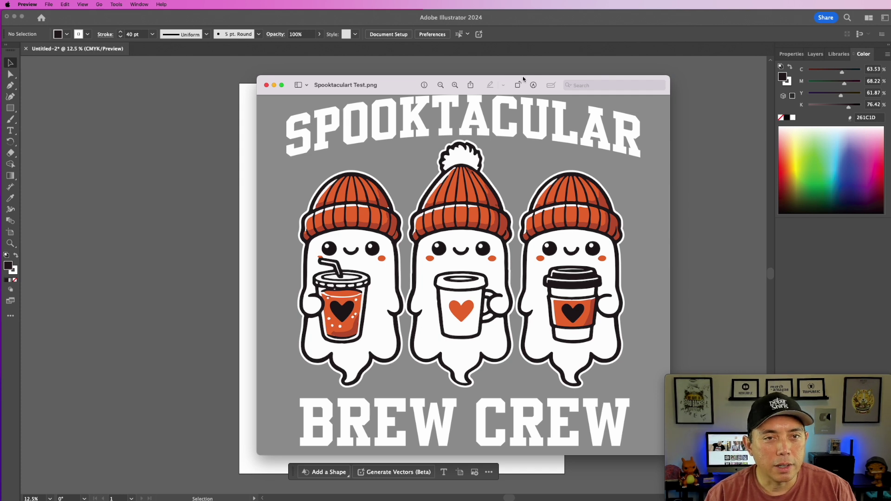
pyautogui.moveTo(524, 81); pyautogui.dragTo(460, 52)
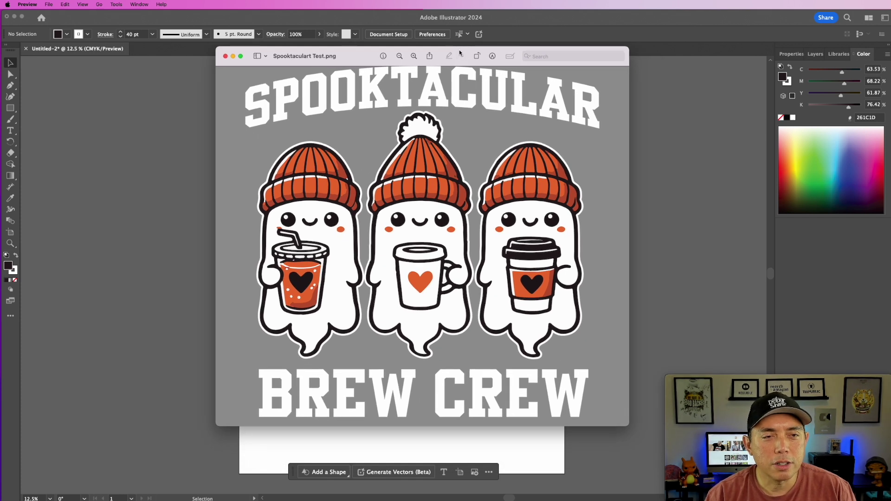